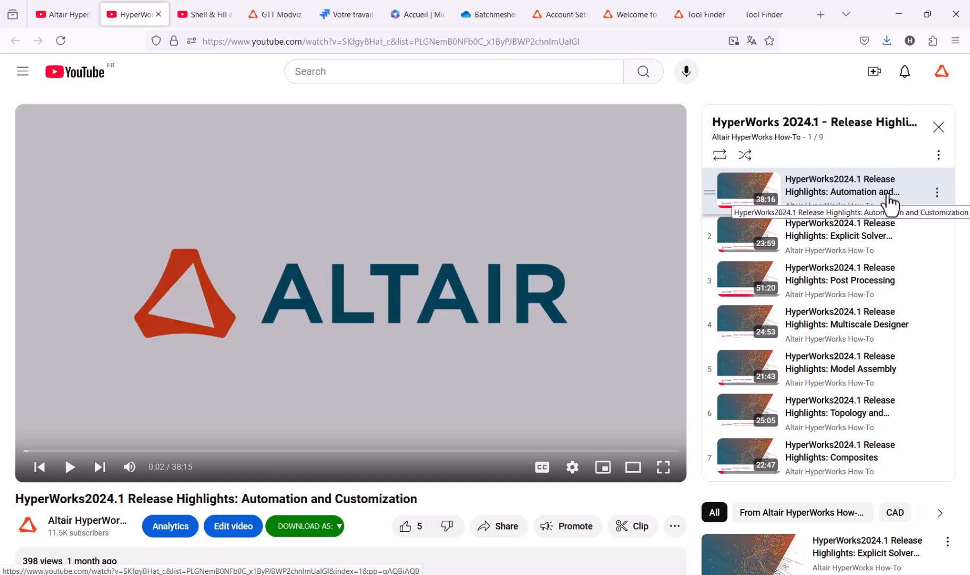
# Open the "Explicit Solver Interfaces and Safety Tools" video from the HyperWorks 2024.1 playlist in a new tab and pause it
pyautogui.middleClick(859, 239)
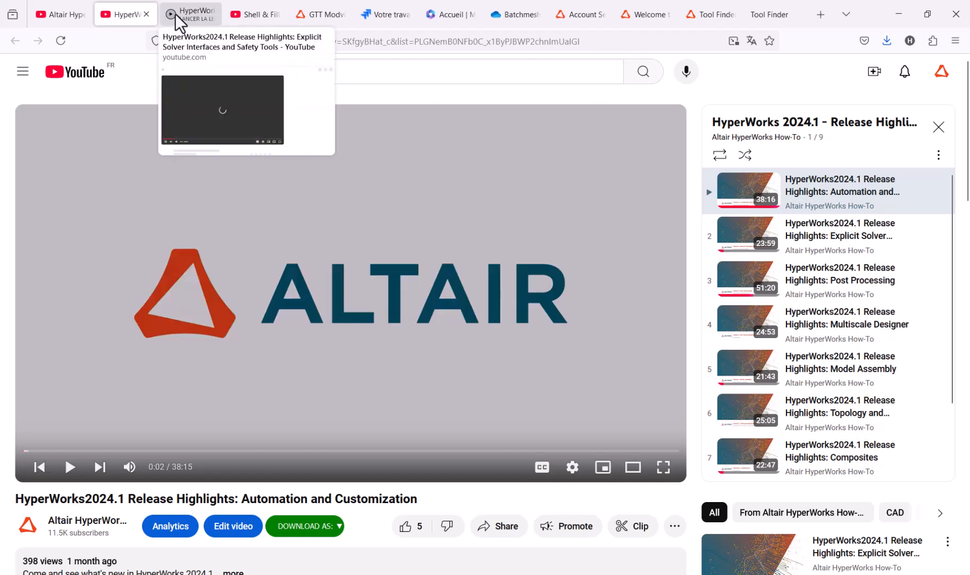
pyautogui.click(197, 16)
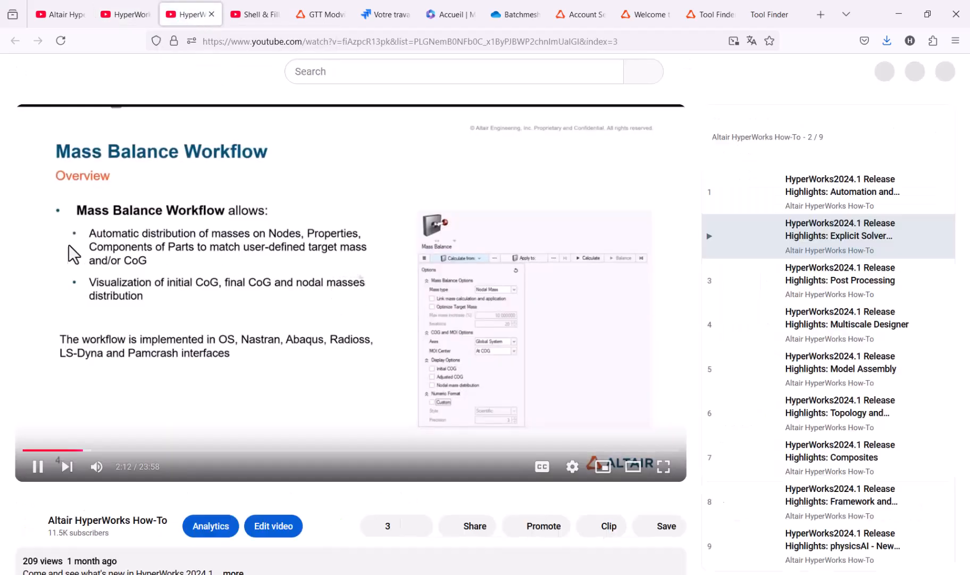
pyautogui.click(70, 467)
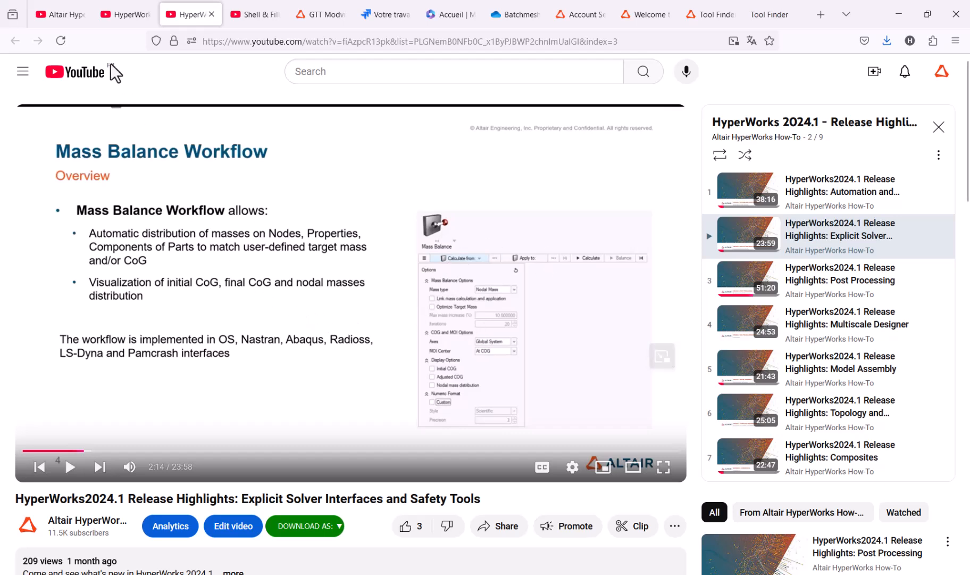
# Return to the playlist, look through its videos, and open the "Composites" release highlights video in a new tab with playback paused
pyautogui.click(119, 15)
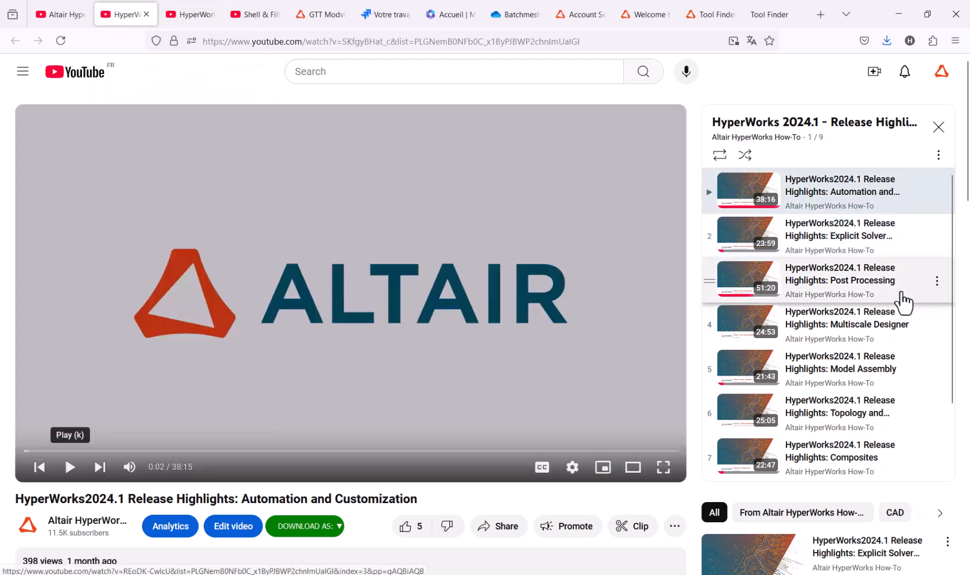
pyautogui.scroll(-1, 905, 299)
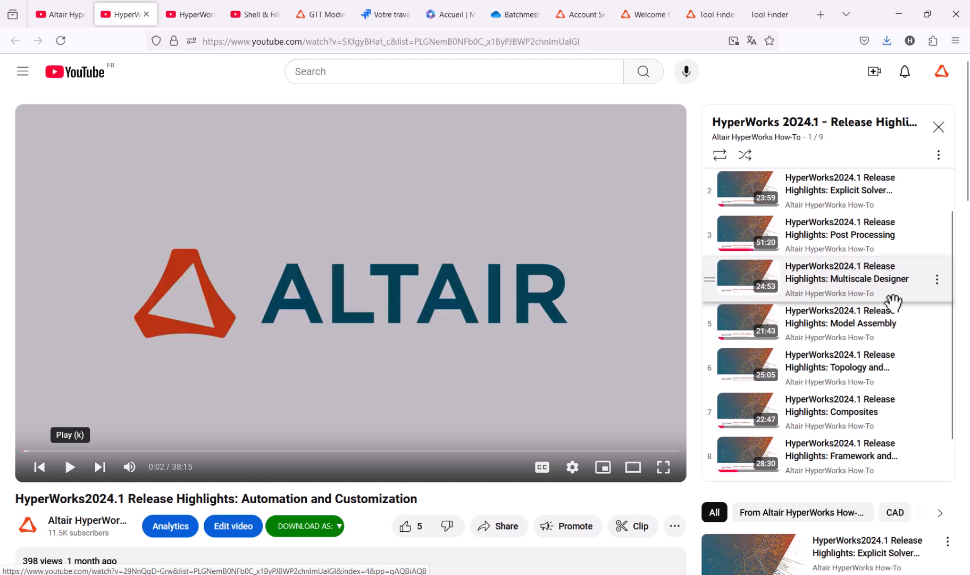
pyautogui.scroll(-1, 870, 379)
pyautogui.scroll(2, 873, 383)
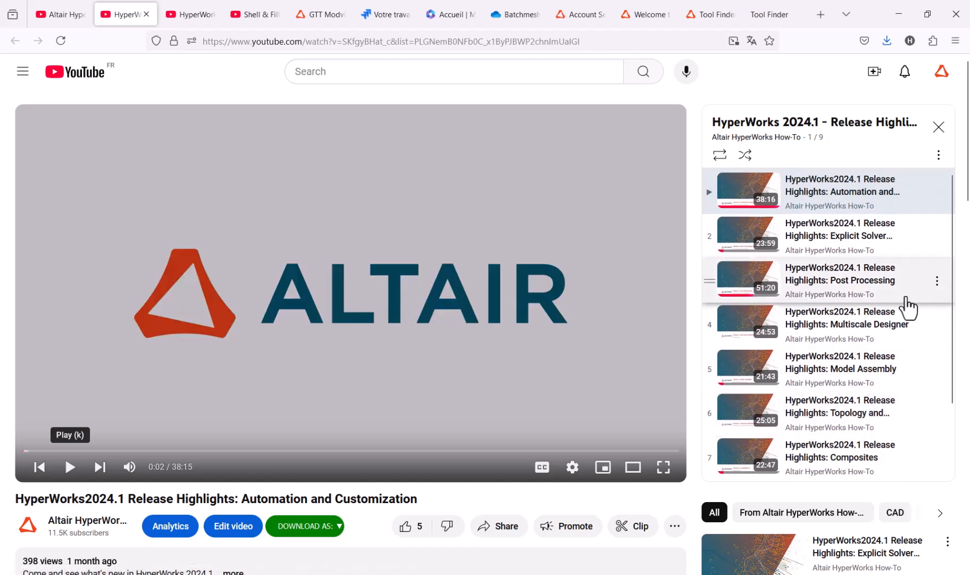
pyautogui.scroll(-2, 908, 366)
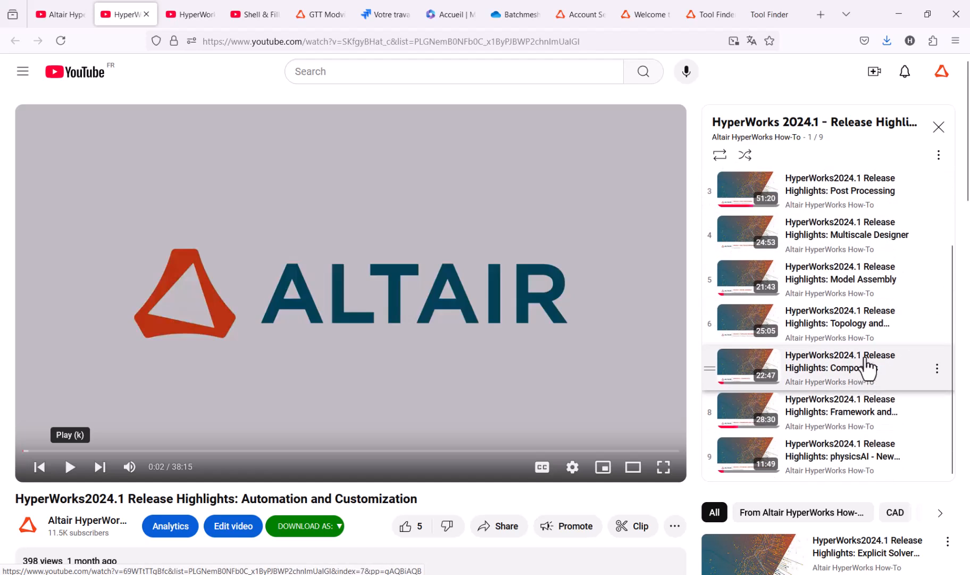
pyautogui.middleClick(869, 375)
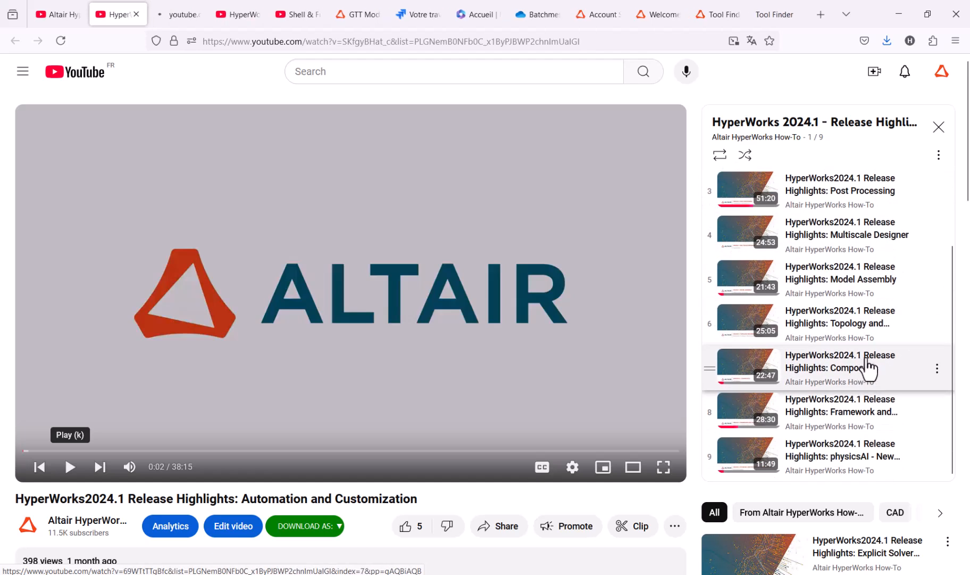
pyautogui.click(178, 10)
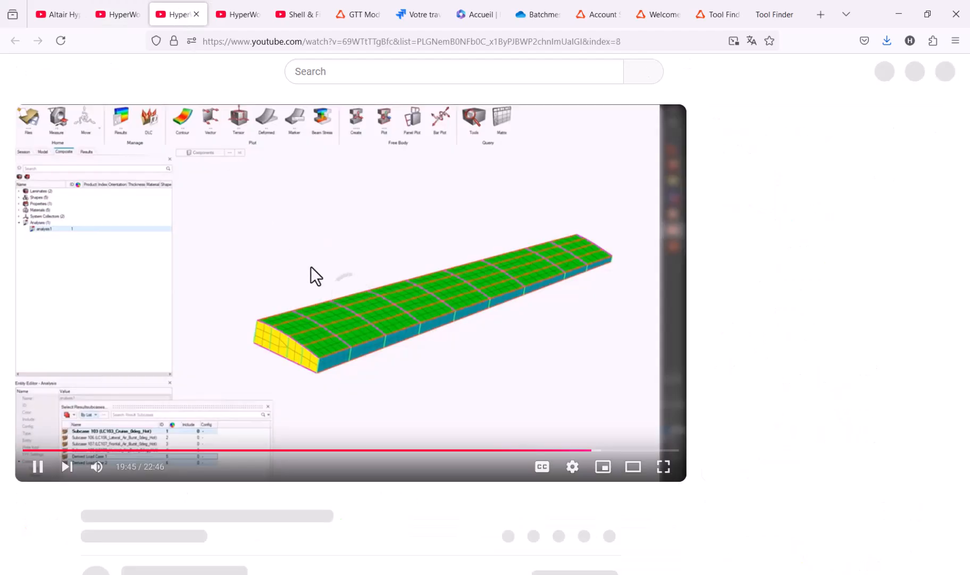
pyautogui.click(72, 467)
pyautogui.click(56, 450)
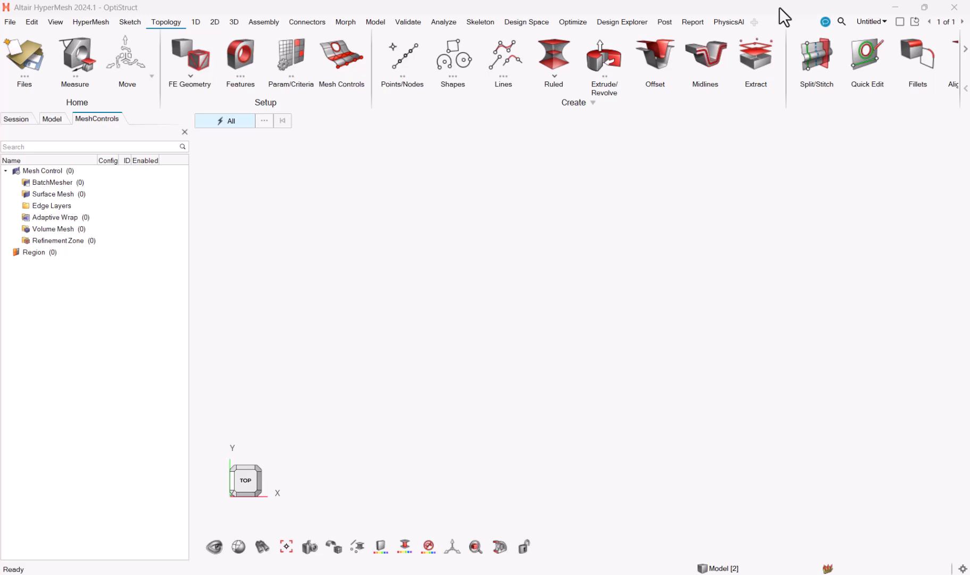
# Switch to HyperMesh, open Altair Copilot and ask it "how to hexa mesh a complex part?"
pyautogui.click(825, 22)
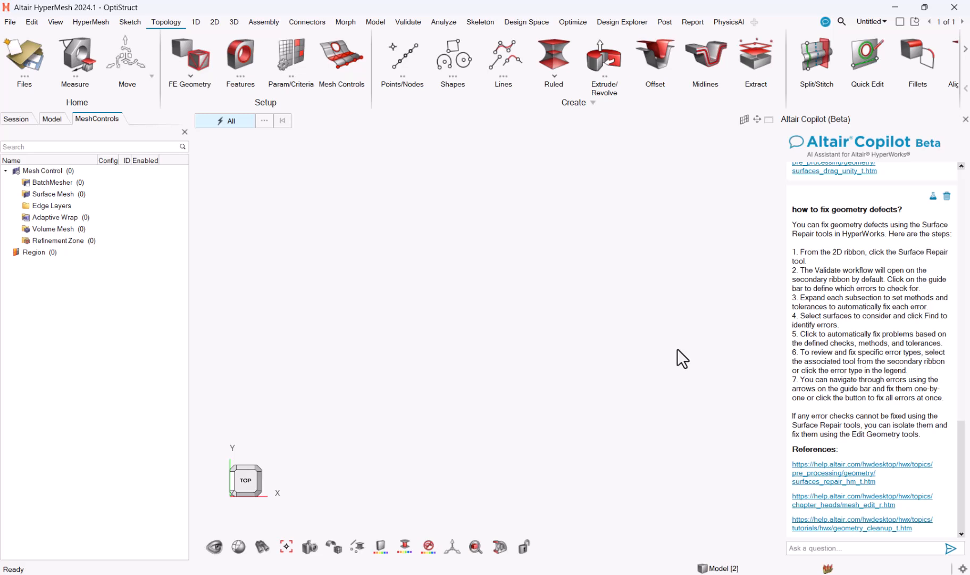
pyautogui.click(834, 551)
pyautogui.write('how to hex mesh a complex part')
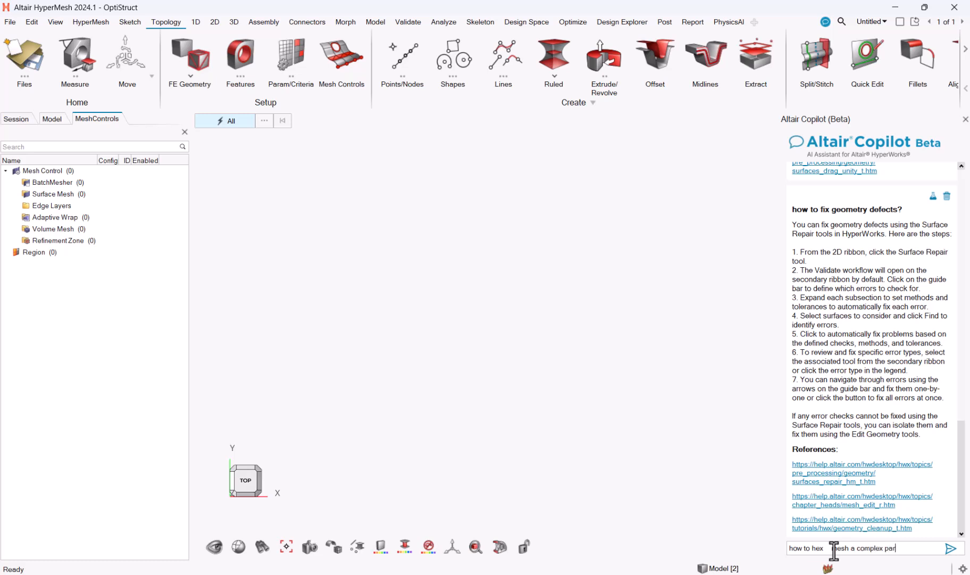
pyautogui.click(833, 548)
pyautogui.press('BackSpace')
pyautogui.press('BackSpace')
pyautogui.write('xa')
pyautogui.press('End')
pyautogui.write('?')
pyautogui.press('Return')
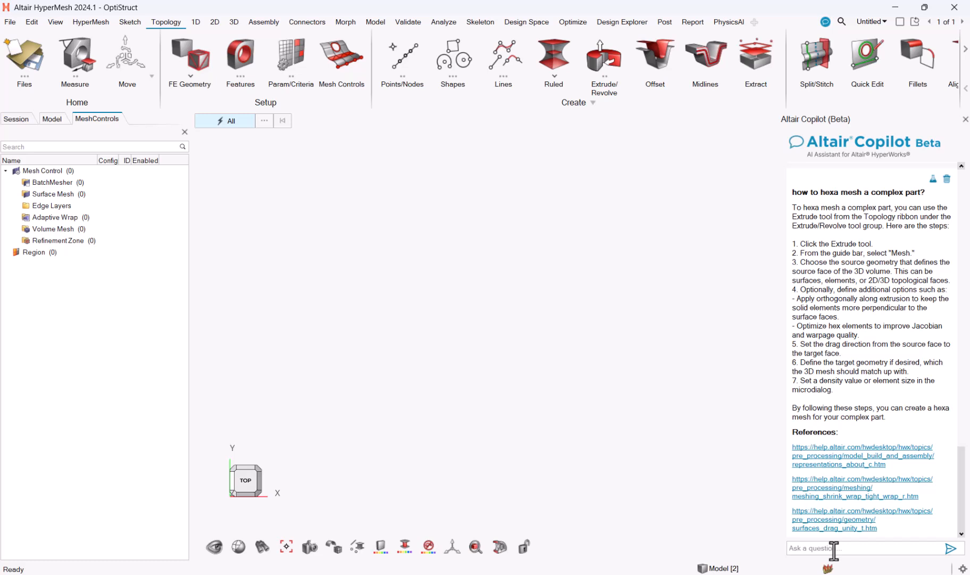
pyautogui.click(834, 551)
# Open the HyperMesh online documentation from the program's help and launch the Interactive Tool Finder from its Tool Finder page
pyautogui.click(11, 22)
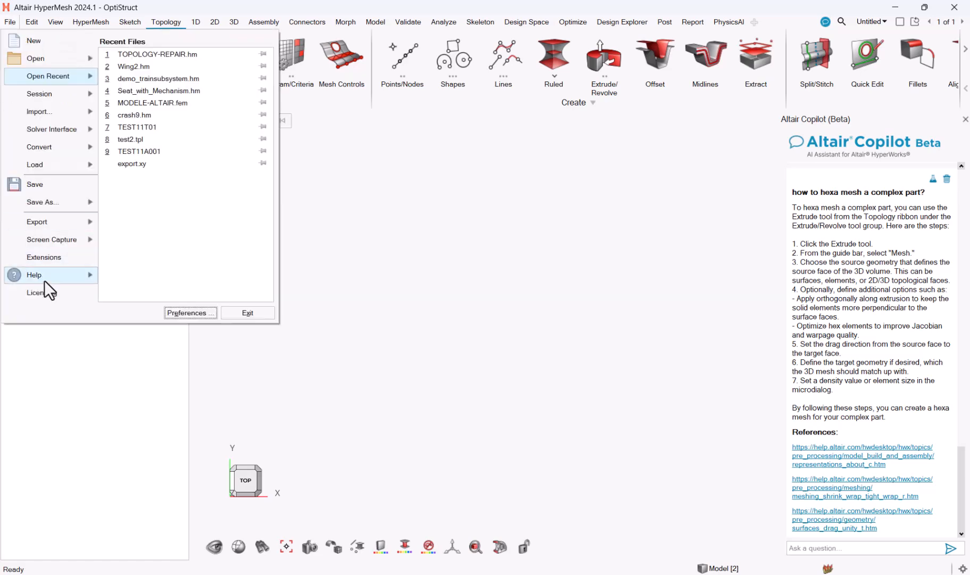
pyautogui.moveTo(44, 275)
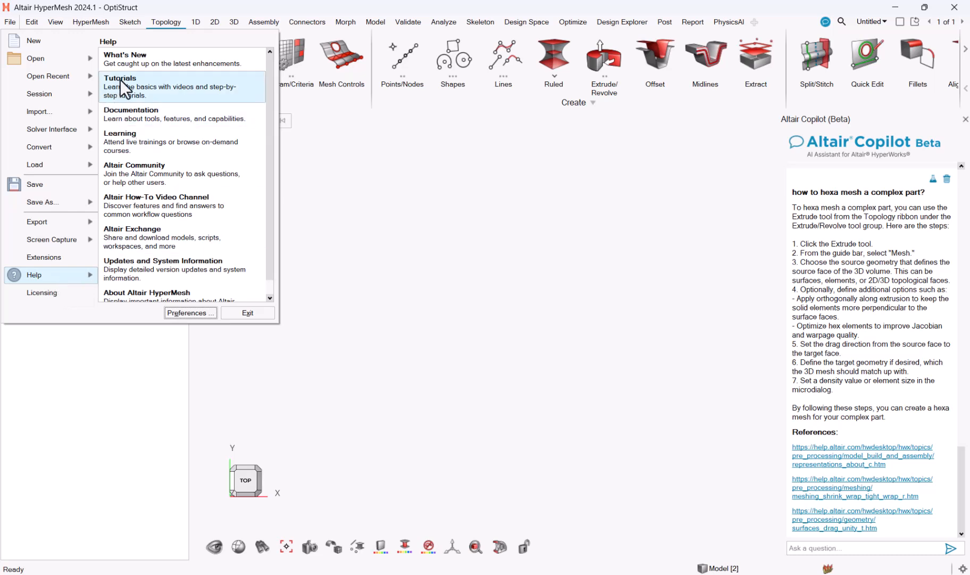
pyautogui.click(142, 116)
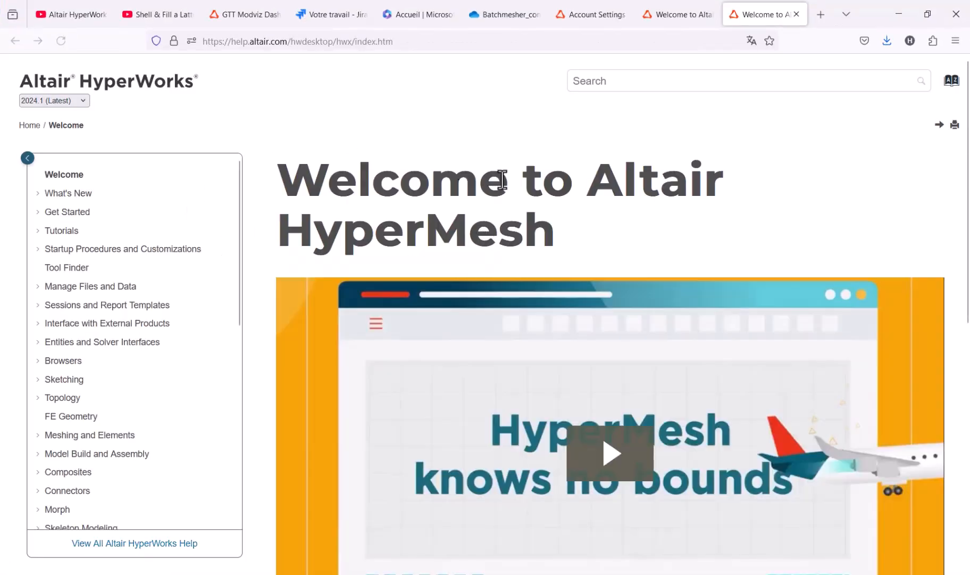
pyautogui.click(636, 85)
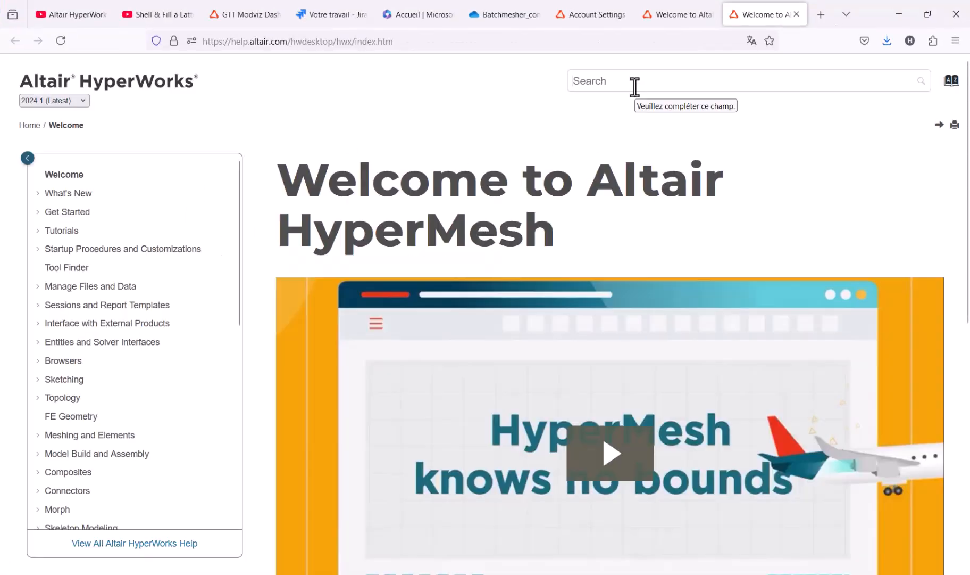
pyautogui.click(63, 271)
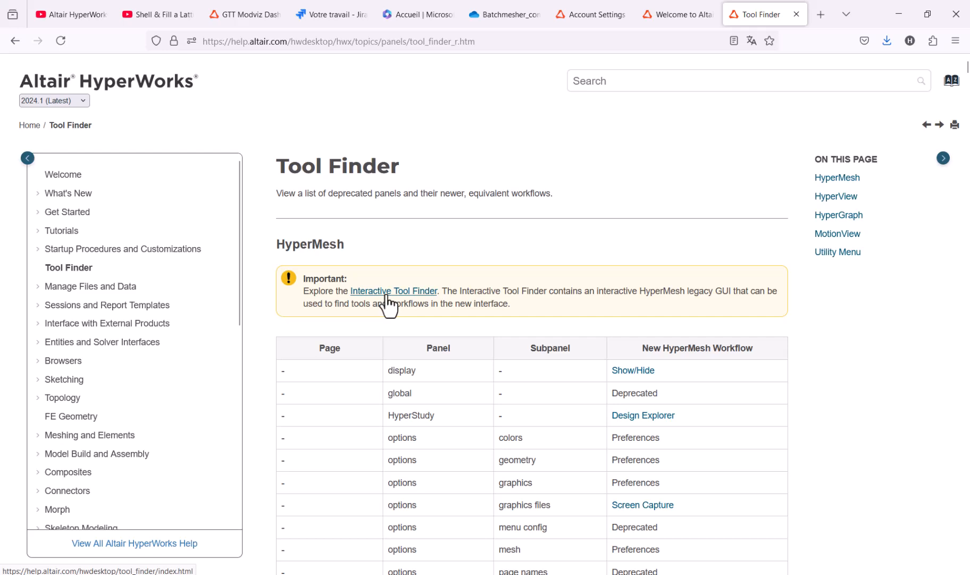
pyautogui.click(382, 293)
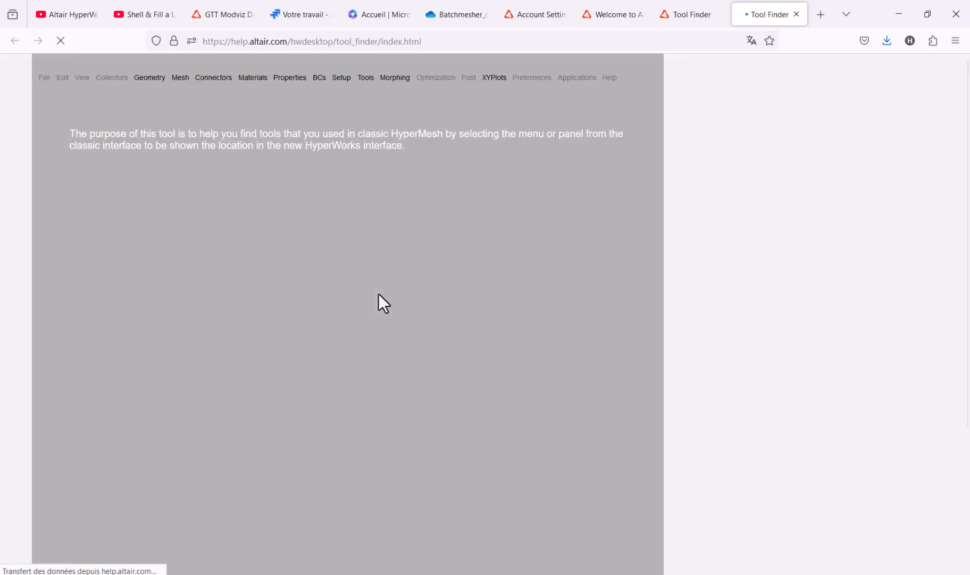
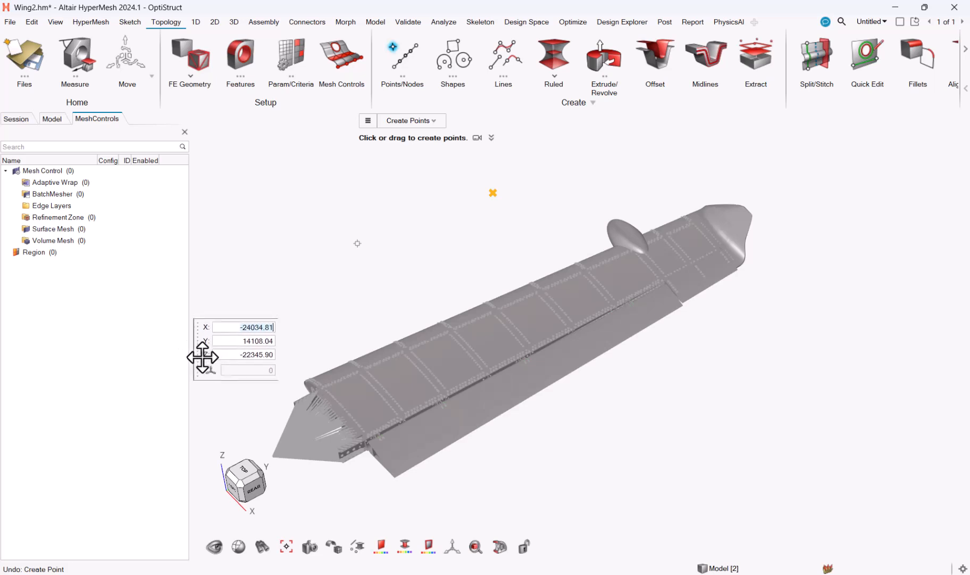
# Search the HyperMesh preferences for "micro" and enable Lock microdialog position
pyautogui.click(7, 23)
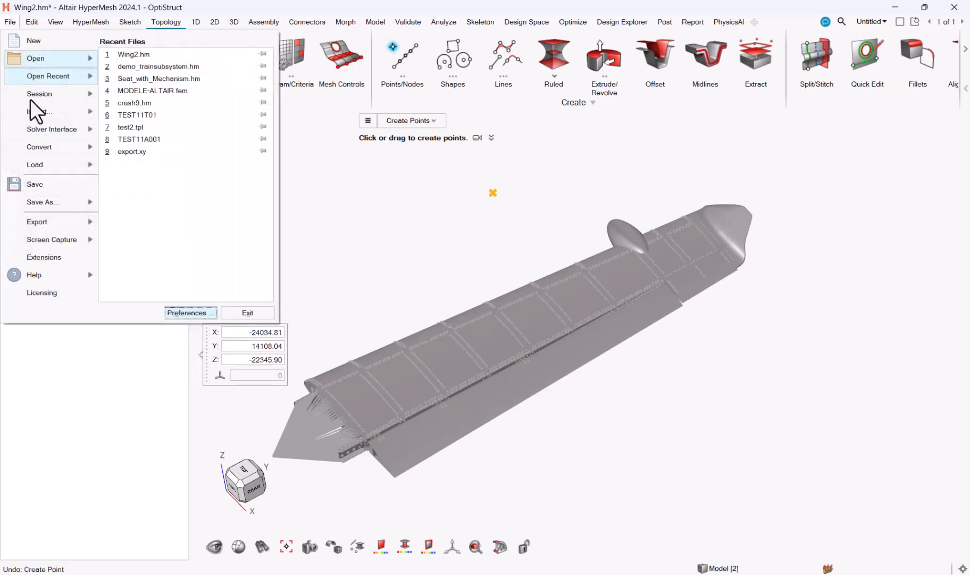
pyautogui.click(196, 314)
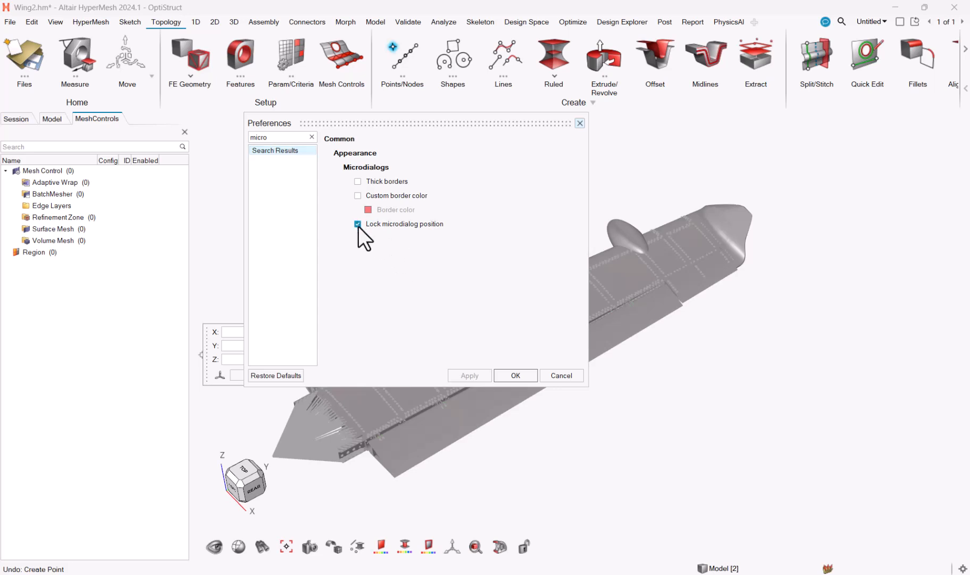
pyautogui.click(481, 380)
pyautogui.click(506, 375)
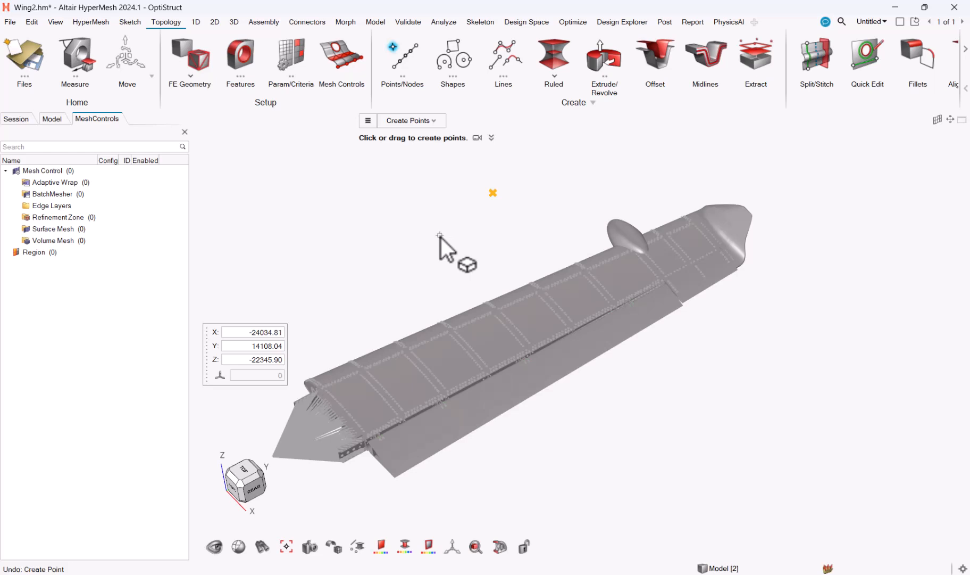
# Restart point creation and place a point above the wing at about X -13129, Y 10471, Z -11569
pyautogui.press('Escape')
pyautogui.press('Escape')
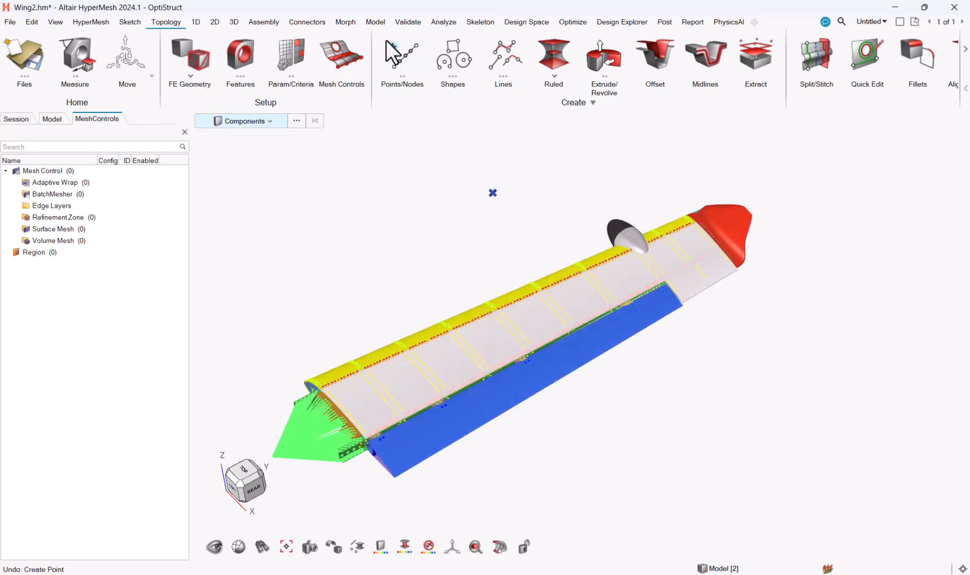
pyautogui.click(391, 43)
pyautogui.click(611, 179)
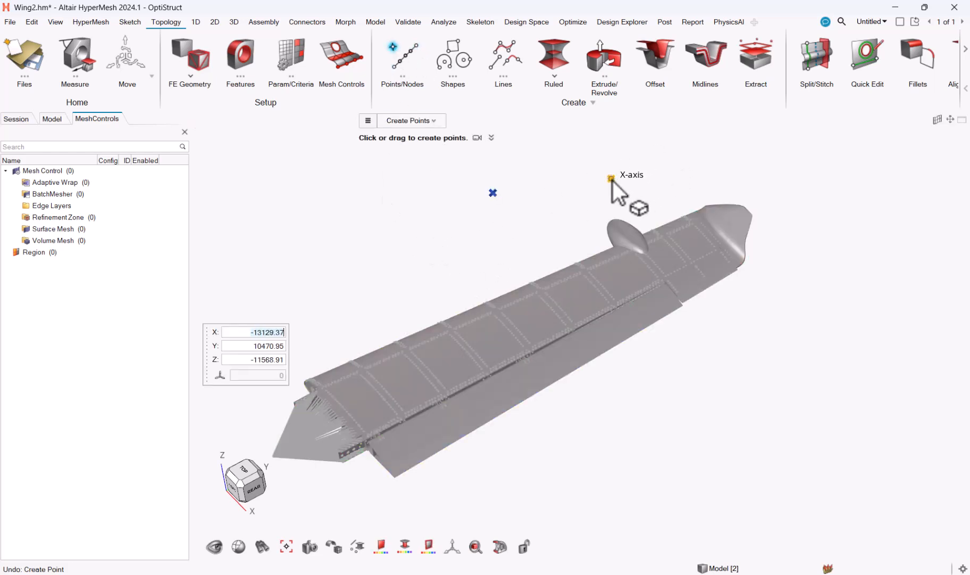
pyautogui.press('Escape')
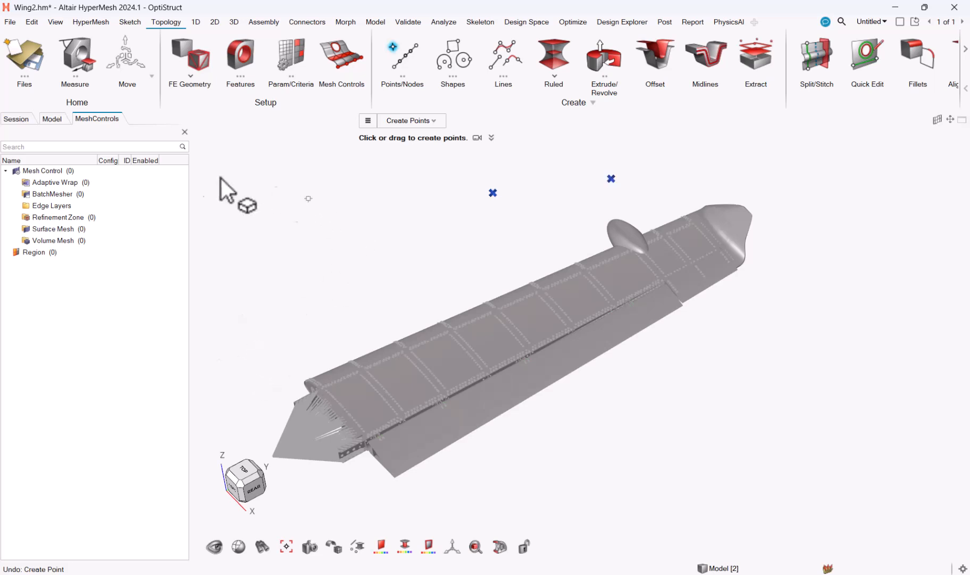
# Start the Move tool and pick the wing's blue flap component as the entity to move
pyautogui.click(127, 67)
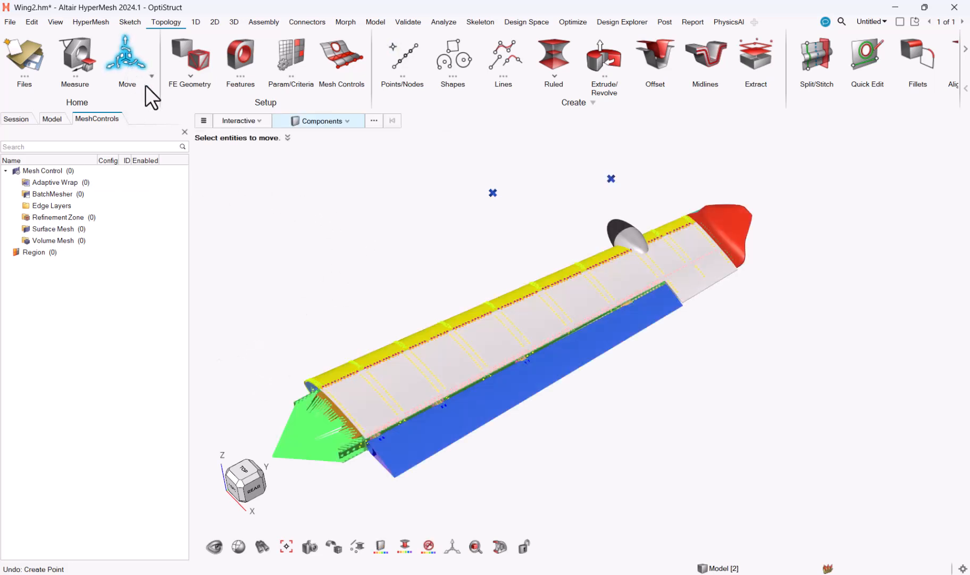
pyautogui.click(550, 387)
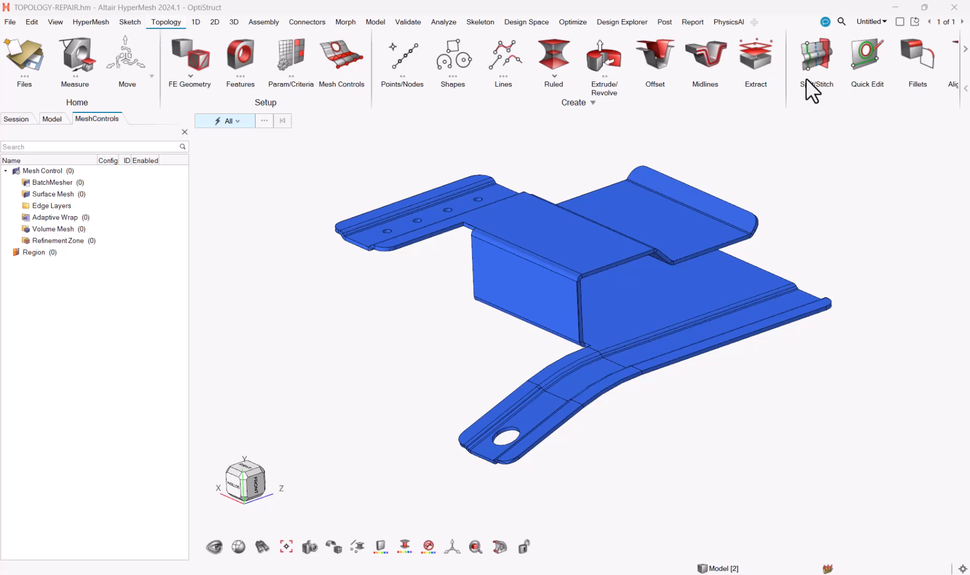
# Open the Split/Stitch tool and look through its operations and the entity types available for splitting
pyautogui.click(810, 56)
pyautogui.click(607, 119)
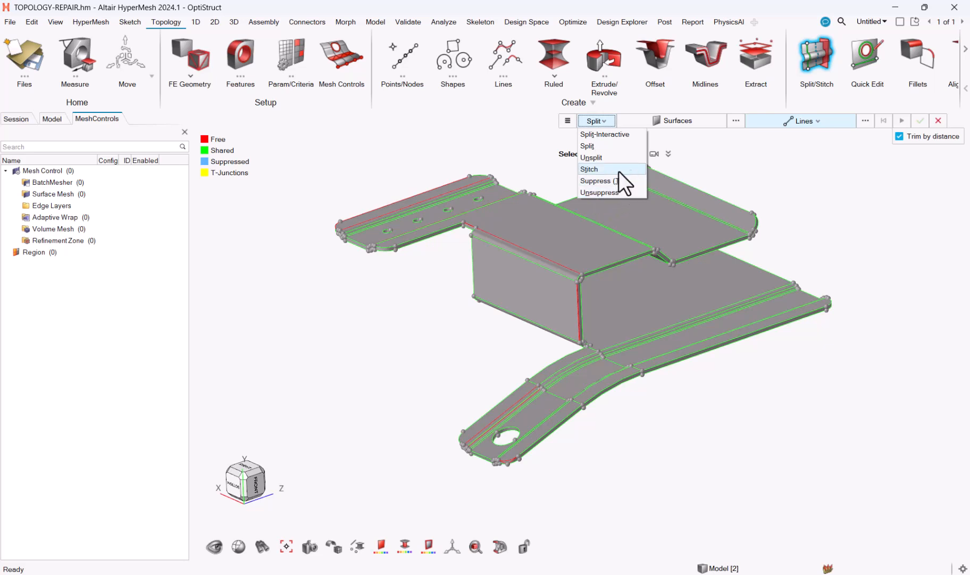
pyautogui.click(691, 155)
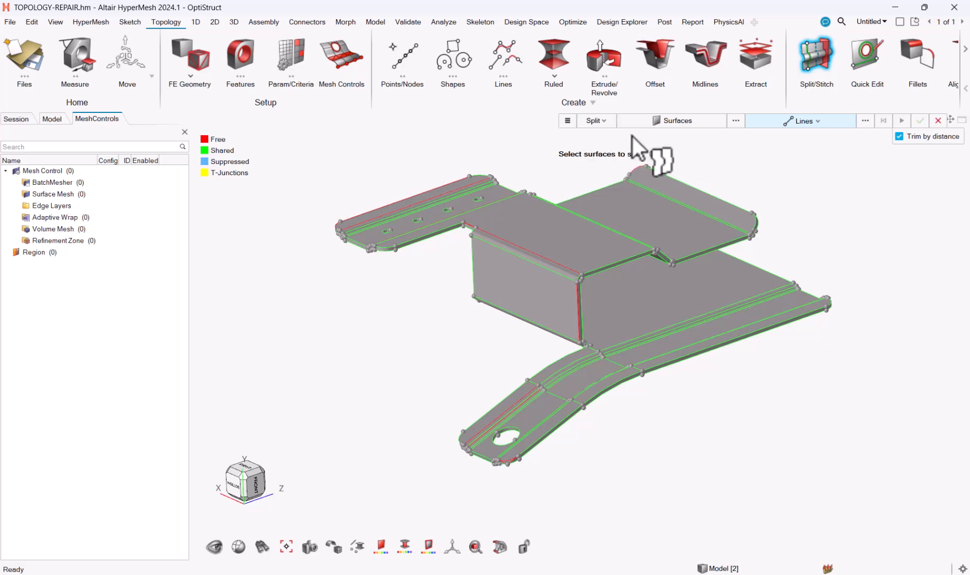
pyautogui.click(605, 121)
pyautogui.click(605, 122)
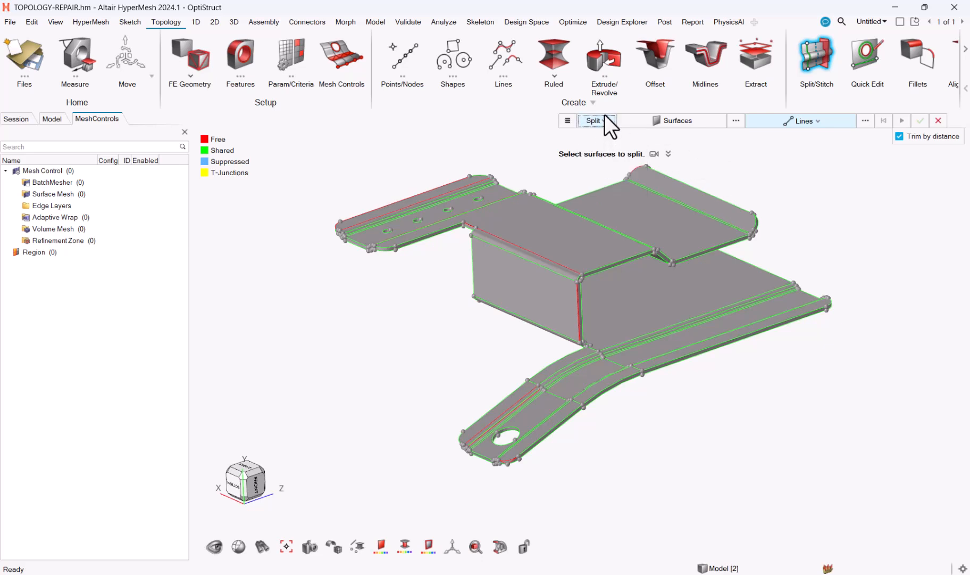
pyautogui.click(697, 117)
pyautogui.click(696, 118)
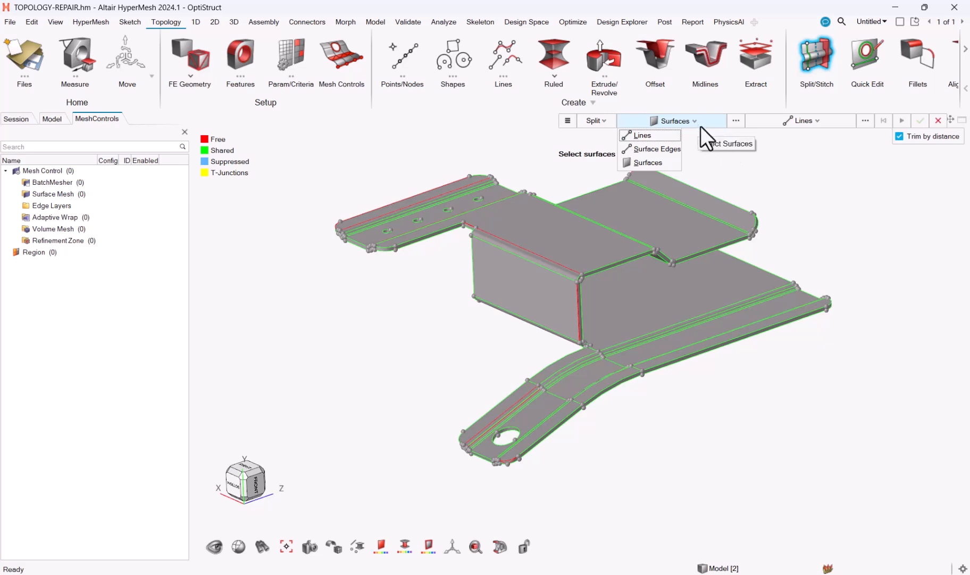
pyautogui.click(693, 127)
pyautogui.middleClick(694, 134)
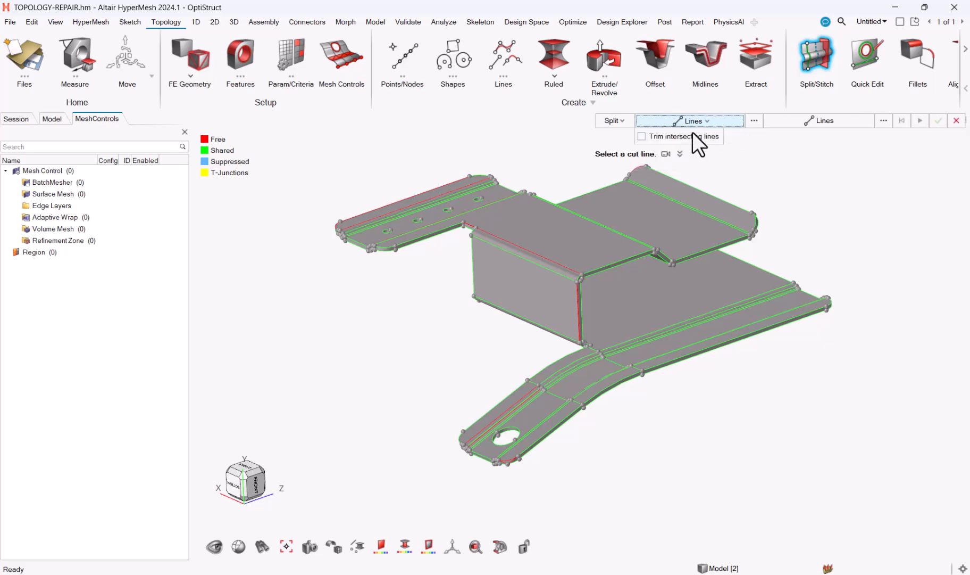
pyautogui.press('Down')
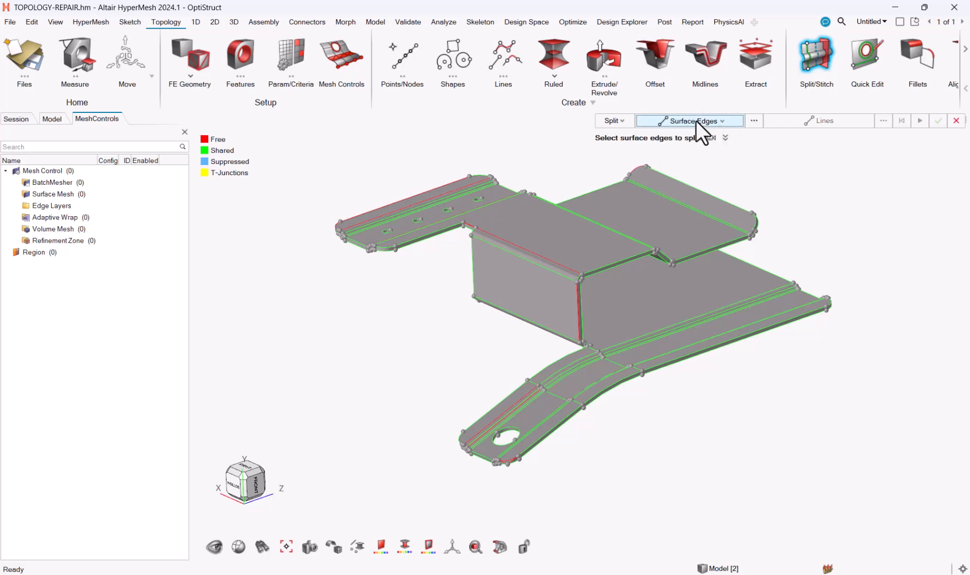
pyautogui.scroll(1, 696, 122)
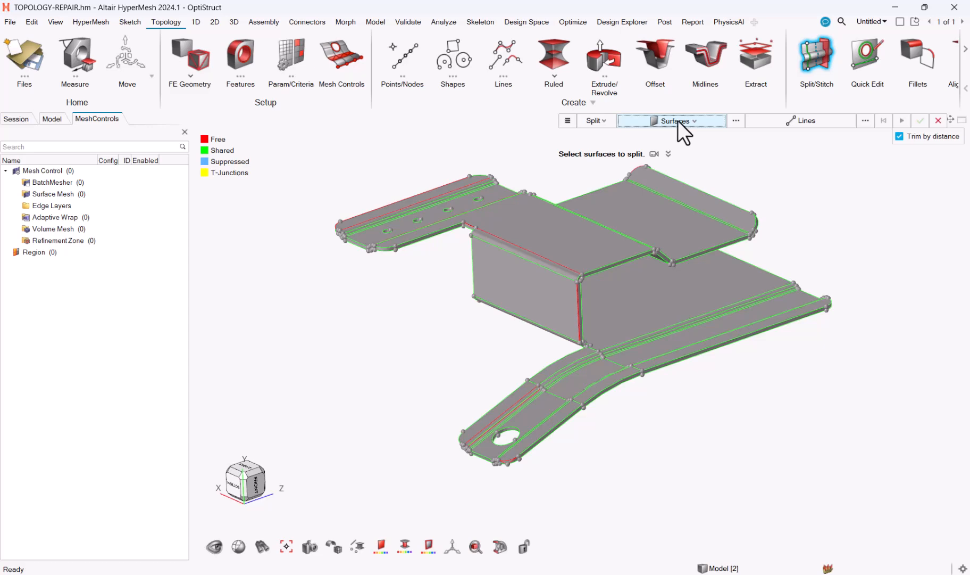
# Split the narrow border surface at the end of the lower arm with the free line at its rounded corner
pyautogui.scroll(5, 447, 435)
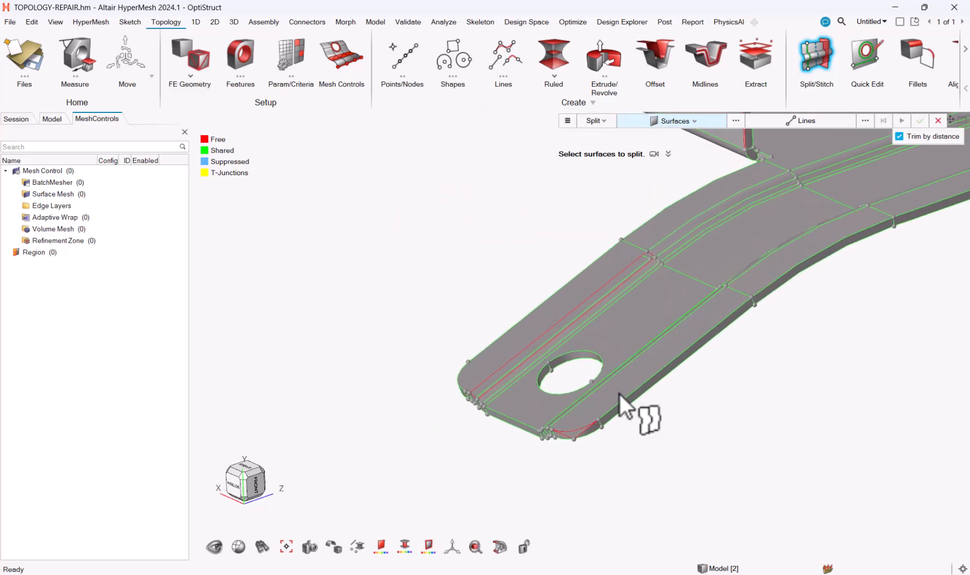
pyautogui.click(580, 420)
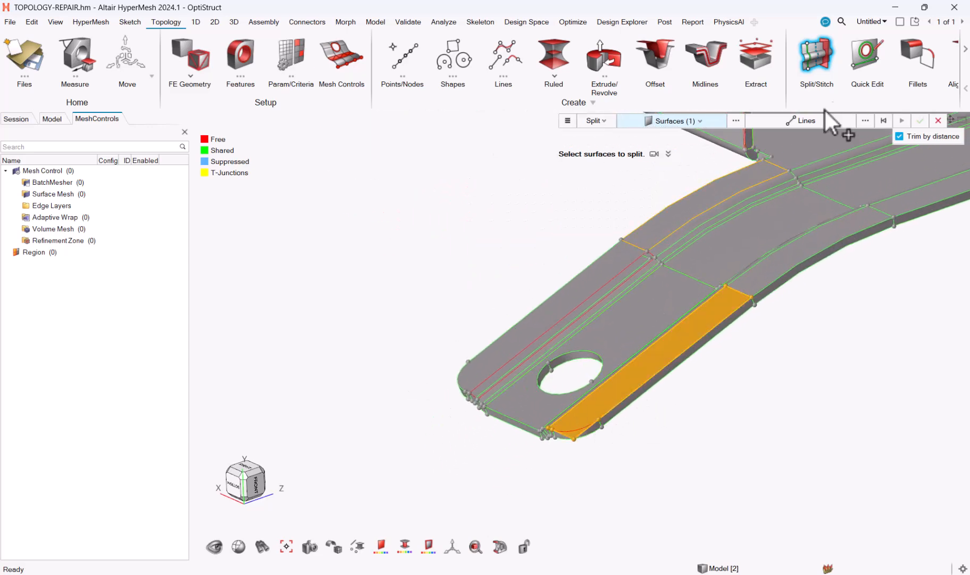
pyautogui.click(824, 121)
pyautogui.click(577, 427)
pyautogui.click(901, 120)
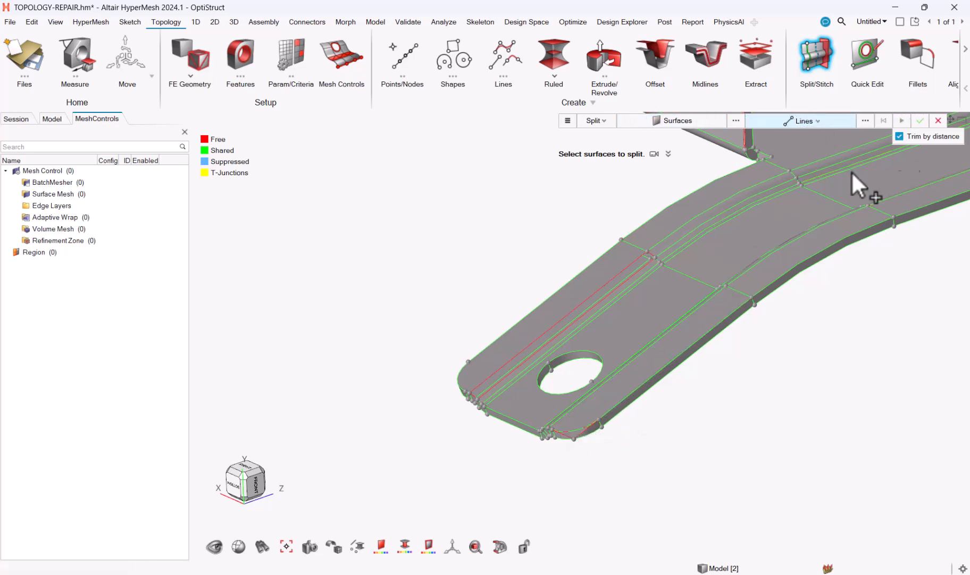
# Use the Stitch operation on the box's top surface and the large flat surface next to it
pyautogui.scroll(3, 545, 380)
pyautogui.moveTo(624, 357); pyautogui.dragTo(505, 324, button='right')
pyautogui.scroll(-3, 562, 196)
pyautogui.click(600, 120)
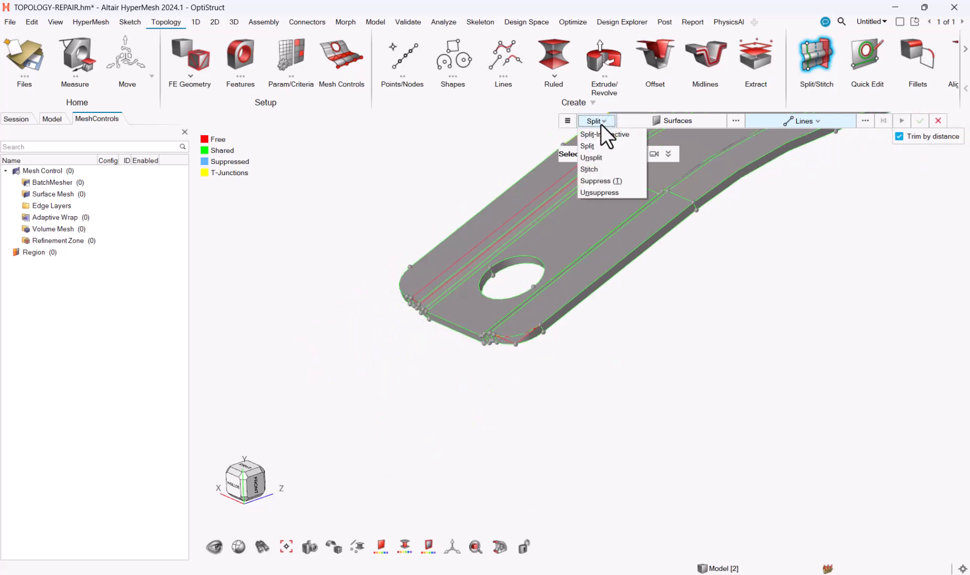
pyautogui.click(591, 169)
pyautogui.scroll(3, 494, 176)
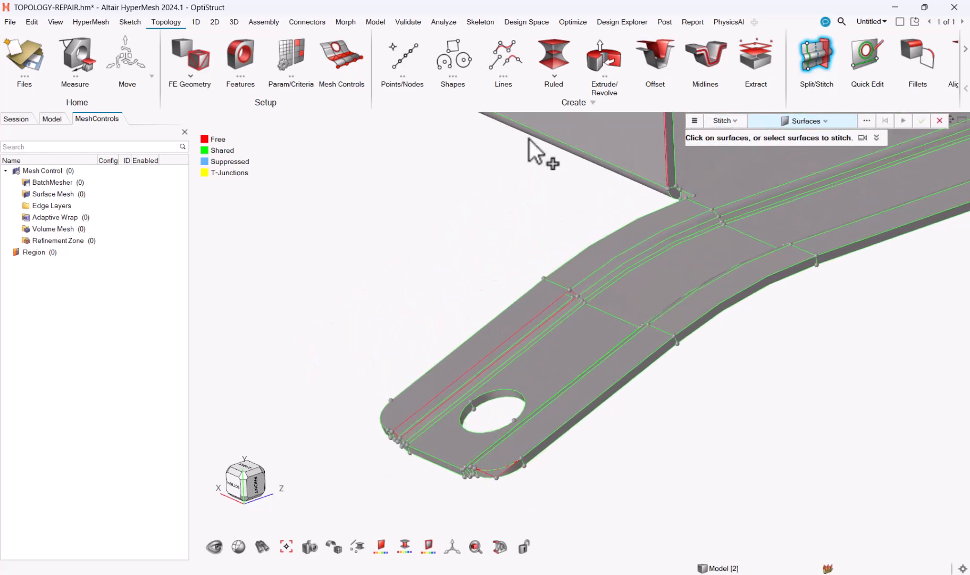
pyautogui.moveTo(529, 226); pyautogui.dragTo(522, 314, button='right')
pyautogui.scroll(5, 657, 181)
pyautogui.moveTo(707, 285); pyautogui.dragTo(618, 288, button='right')
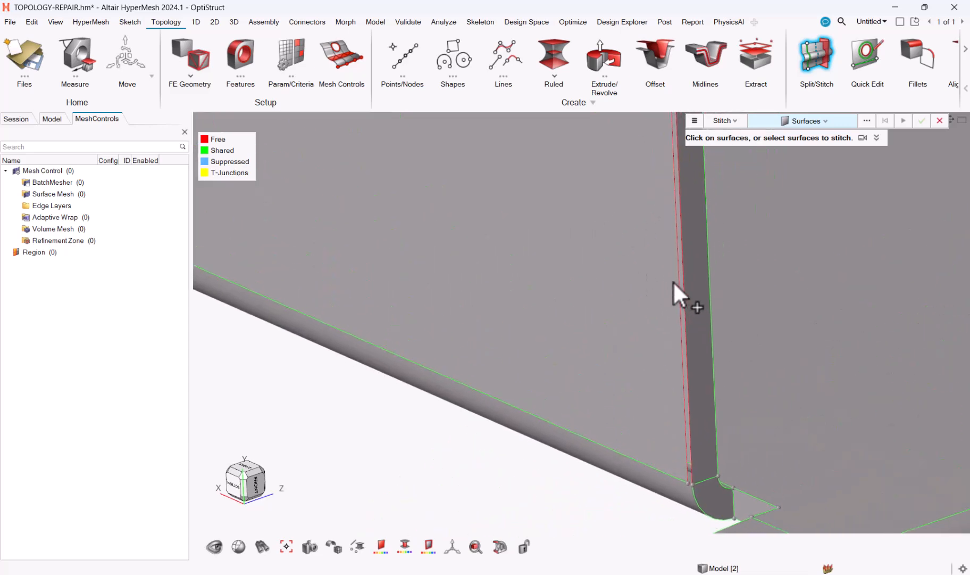
pyautogui.scroll(3, 676, 287)
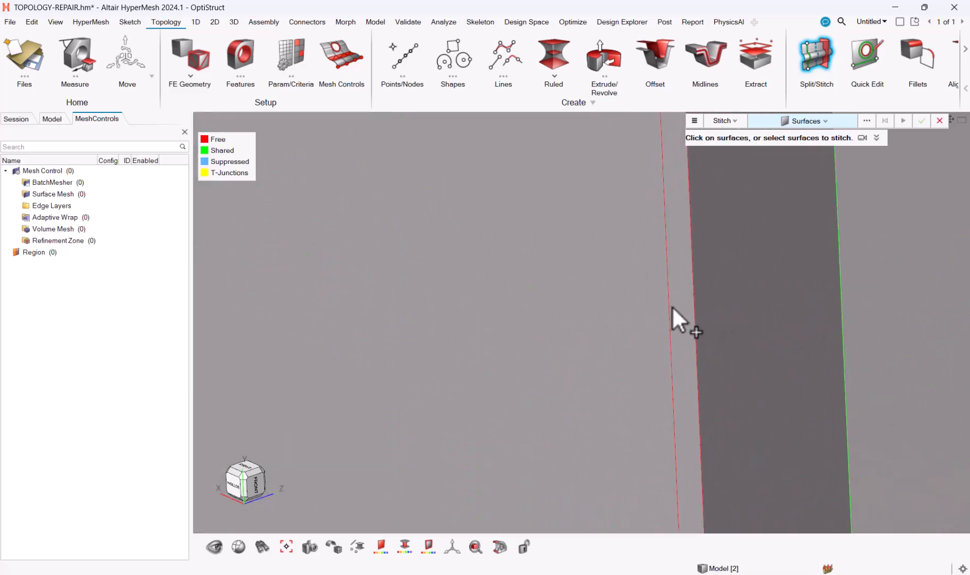
pyautogui.scroll(-6, 681, 313)
pyautogui.scroll(3, 650, 402)
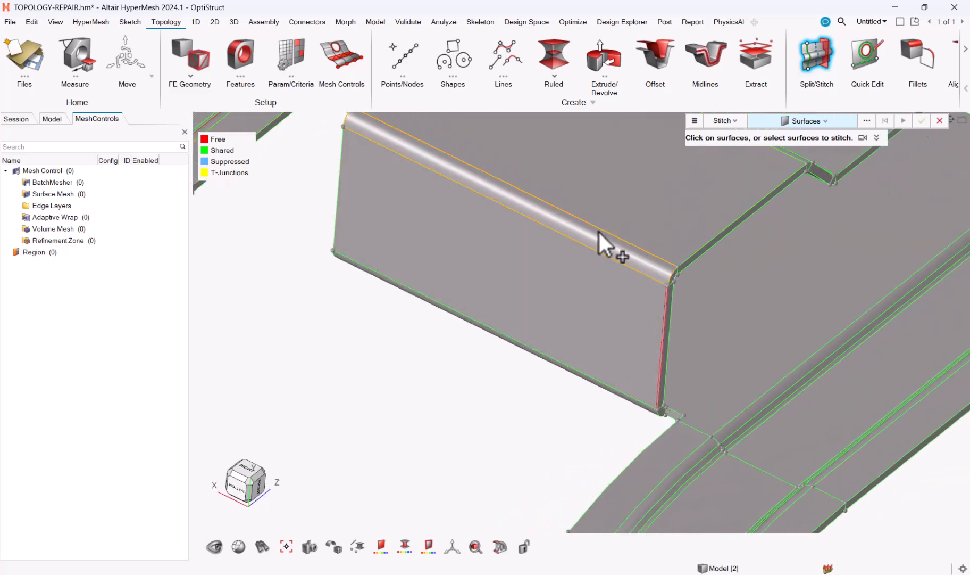
pyautogui.click(598, 227)
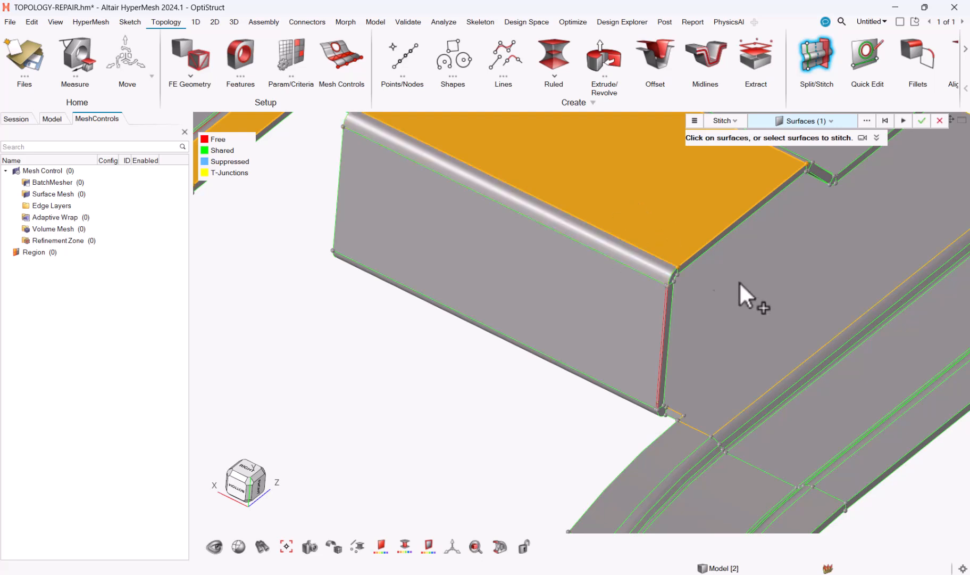
pyautogui.click(735, 263)
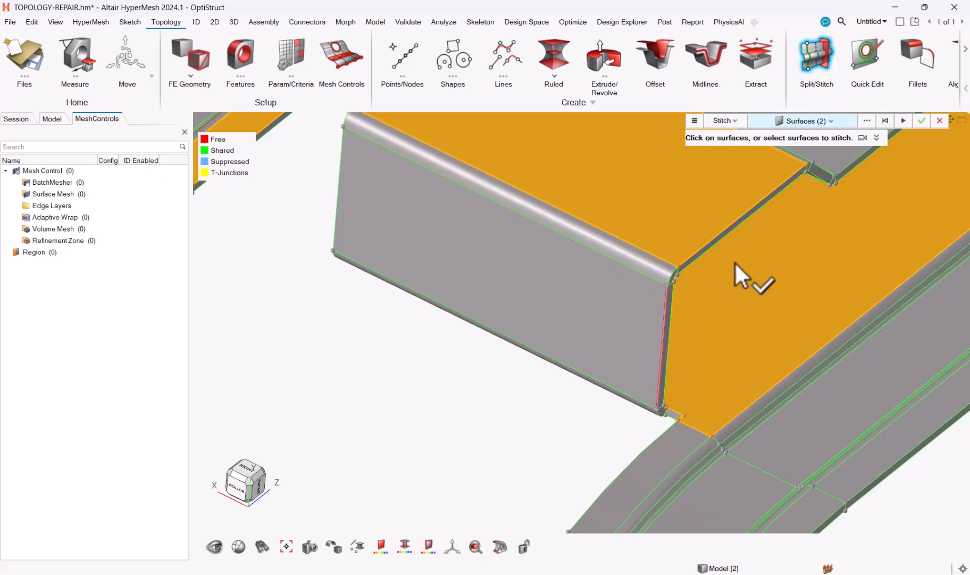
pyautogui.middleClick(733, 262)
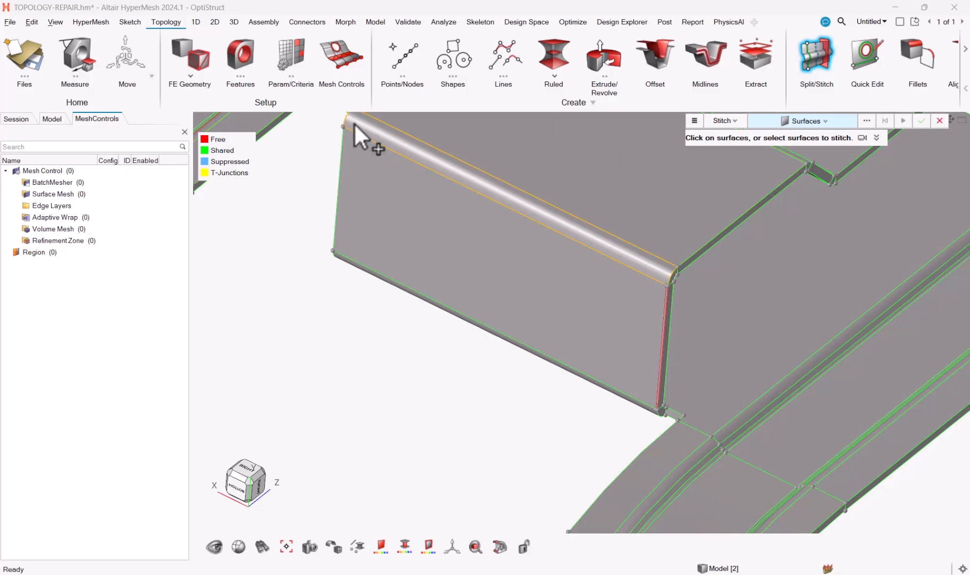
# Set the stitch entity type to Surface Edges and stitch the free edge along the box's vertical corner
pyautogui.click(822, 121)
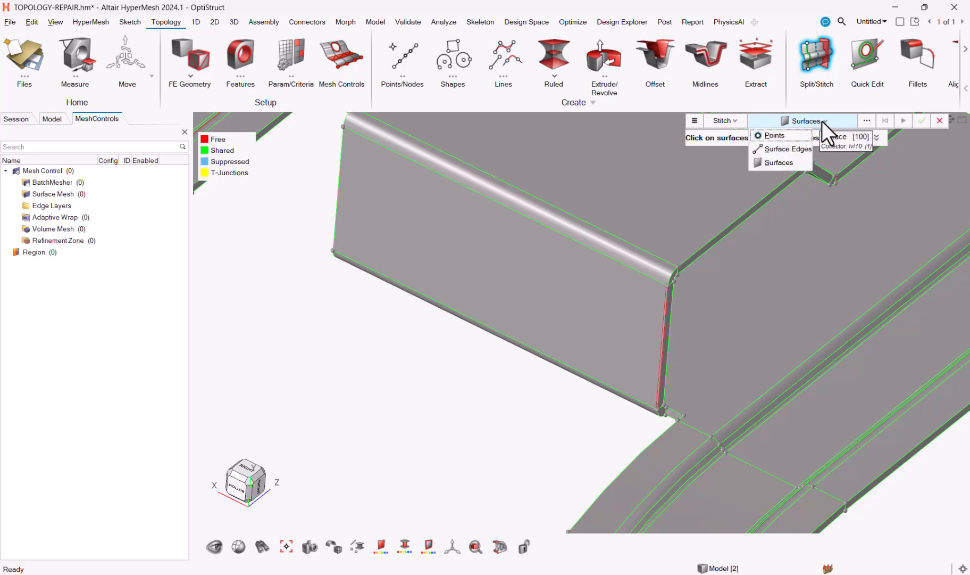
pyautogui.click(781, 149)
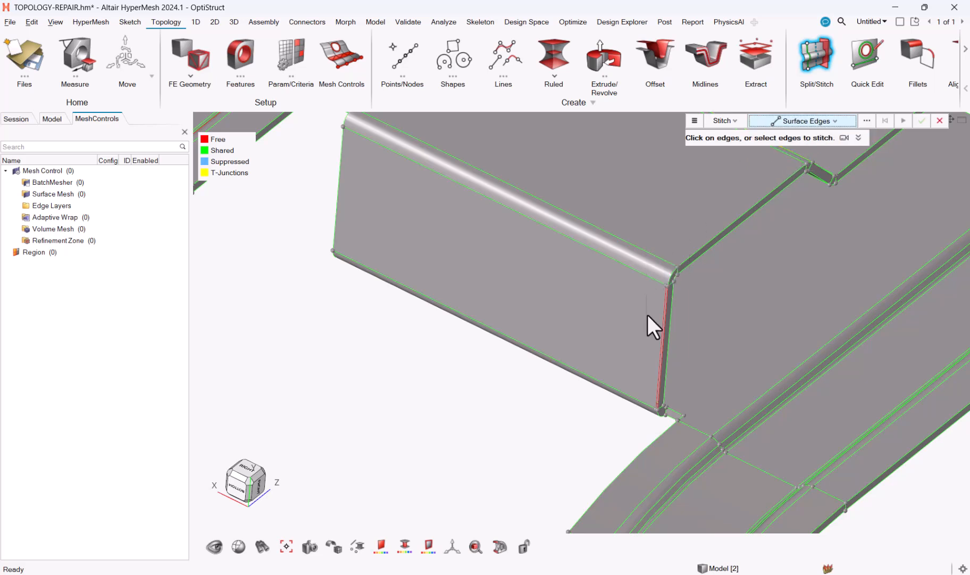
pyautogui.scroll(3, 652, 319)
pyautogui.scroll(3, 659, 343)
pyautogui.moveTo(701, 336); pyautogui.dragTo(687, 276, button='right')
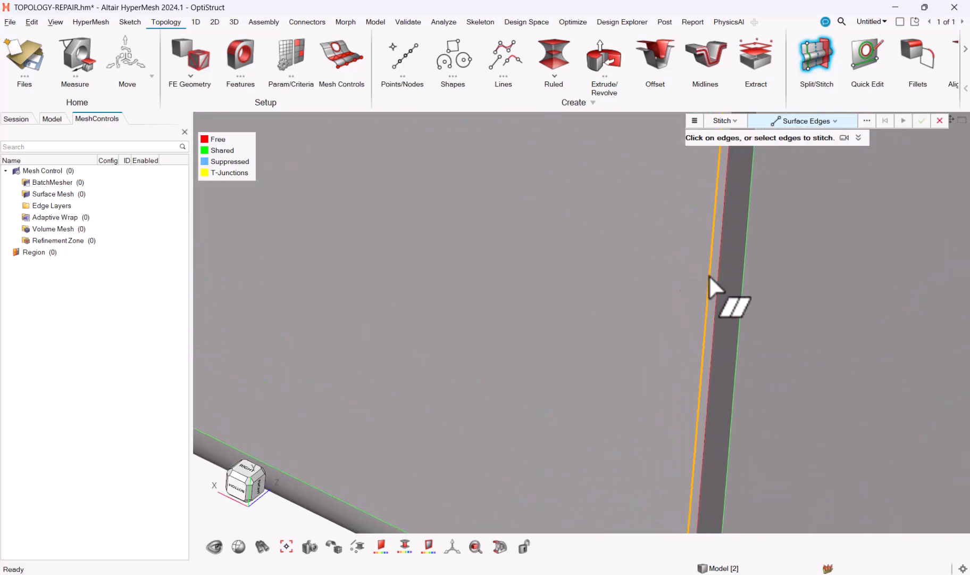
pyautogui.click(711, 277)
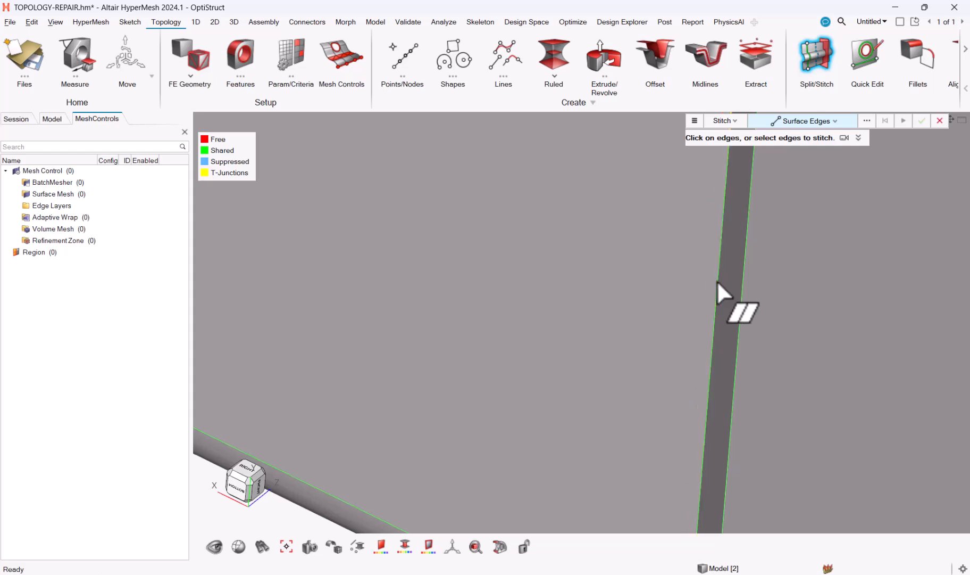
pyautogui.scroll(-5, 697, 290)
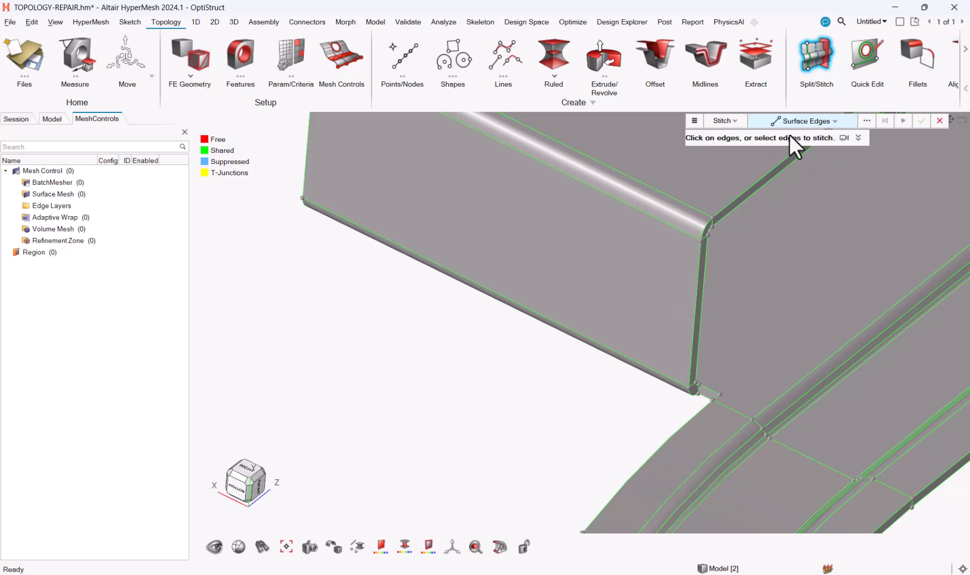
pyautogui.click(814, 122)
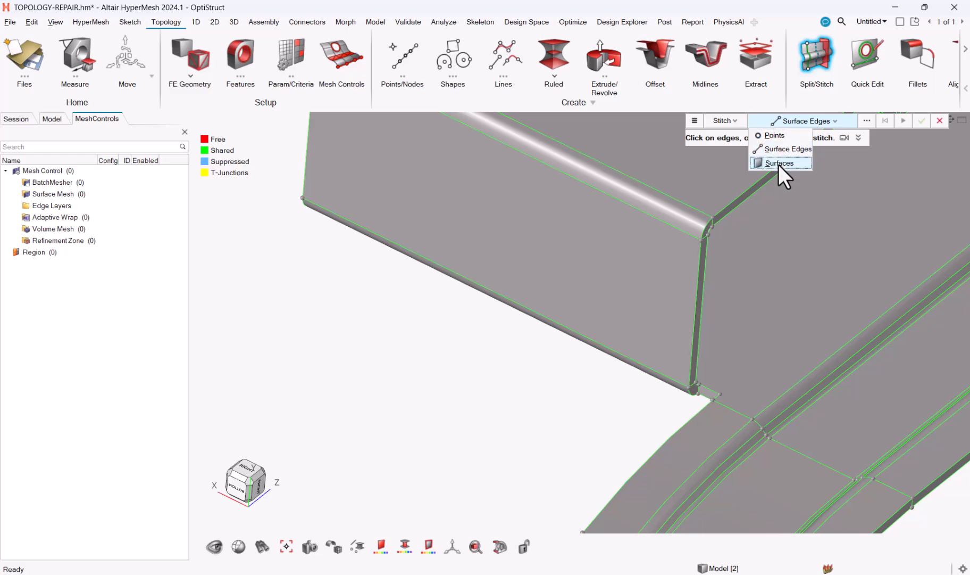
pyautogui.click(778, 164)
# Set the stitch entity type to Surface Edges and stitch the free edges of the short gap next to the box's upper rounded edge
pyautogui.scroll(-5, 758, 265)
pyautogui.moveTo(779, 282); pyautogui.dragTo(793, 309, button='right')
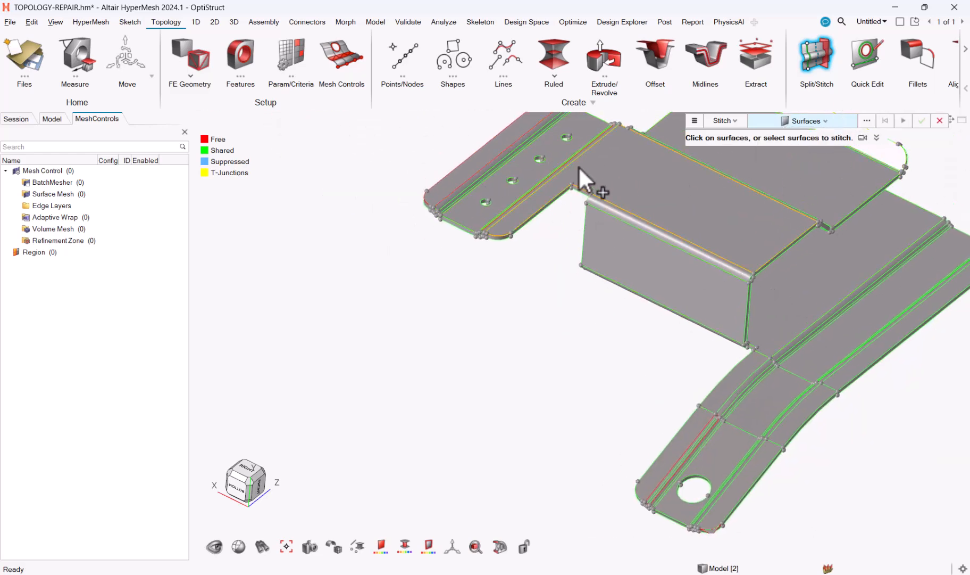
pyautogui.scroll(7, 570, 204)
pyautogui.moveTo(596, 242); pyautogui.dragTo(543, 355, button='right')
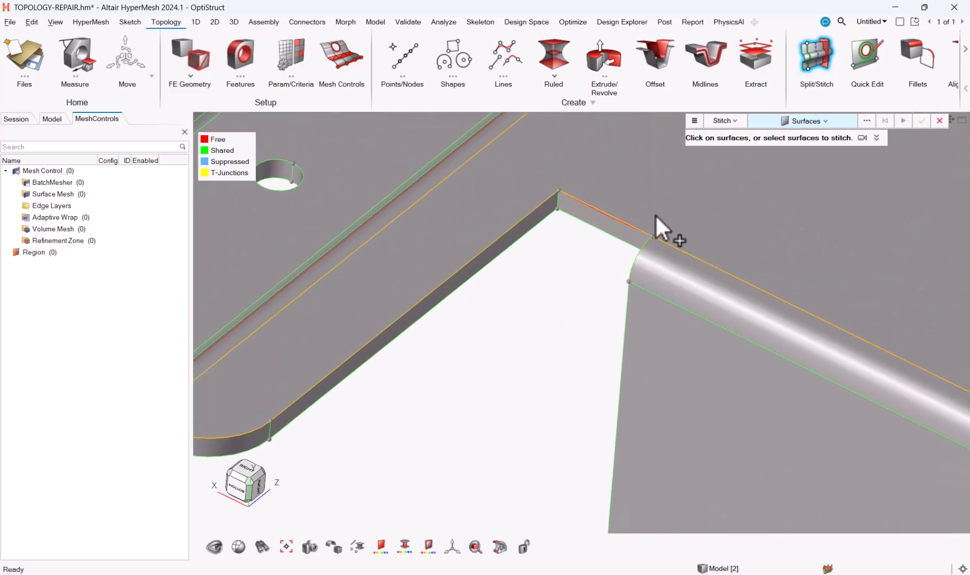
pyautogui.scroll(5, 691, 199)
pyautogui.click(826, 121)
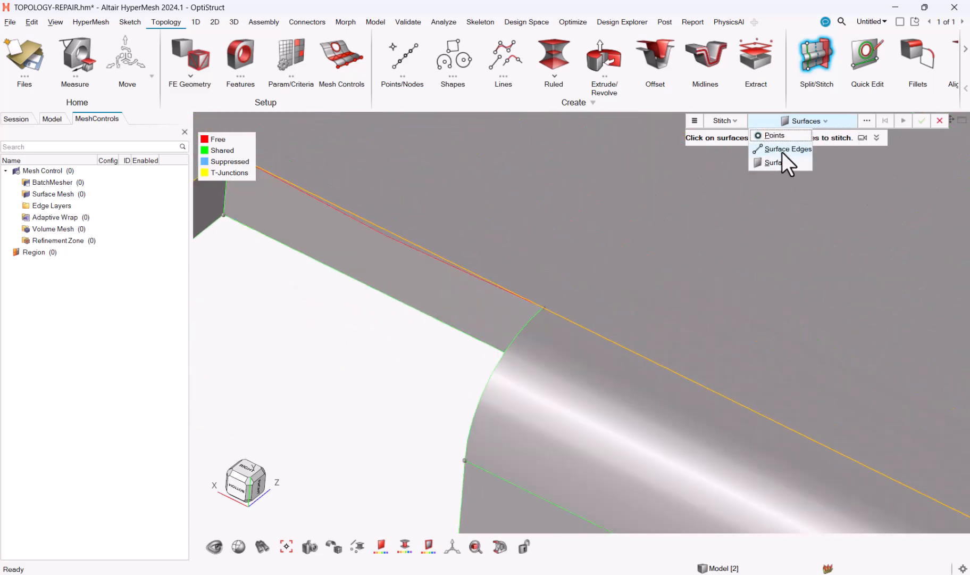
pyautogui.click(782, 150)
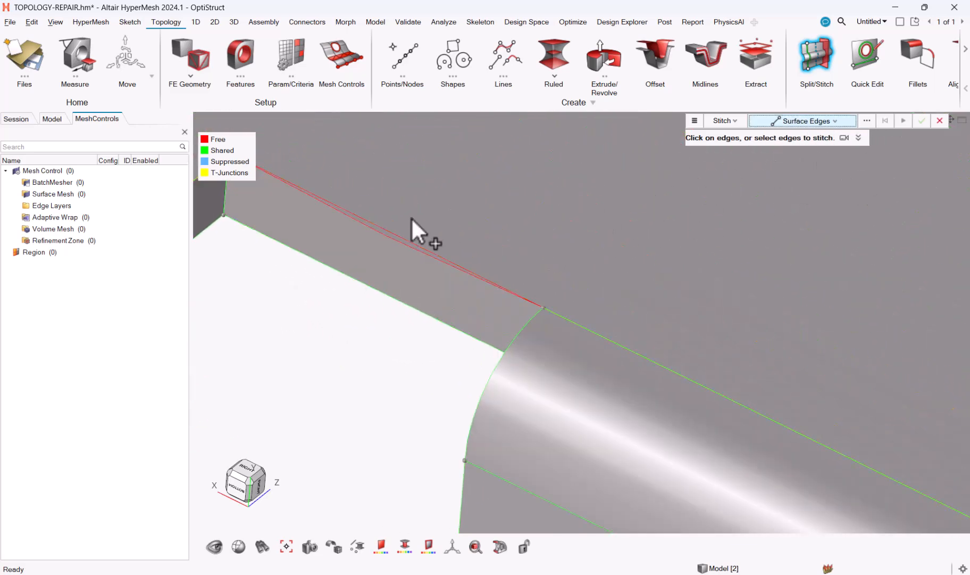
pyautogui.click(391, 236)
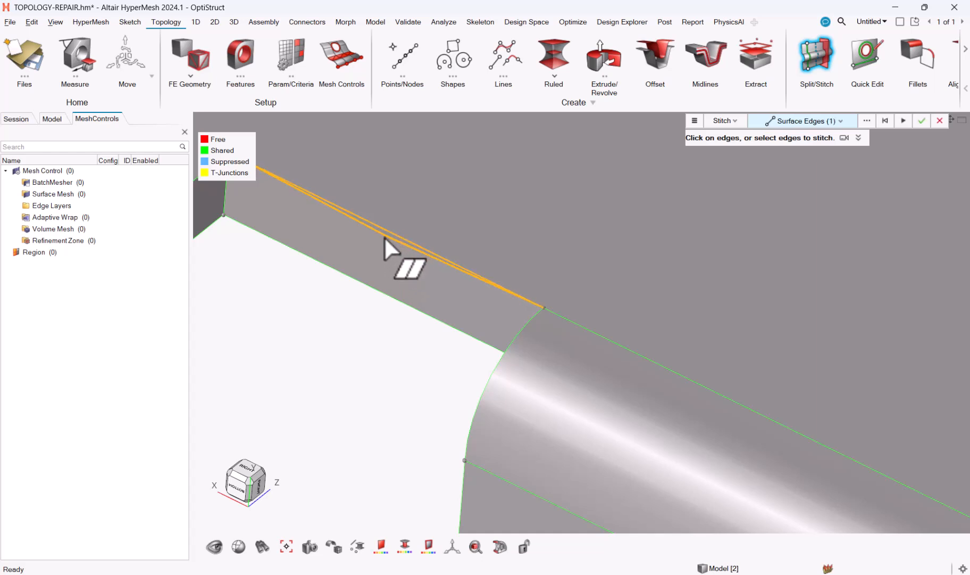
pyautogui.middleClick(389, 232)
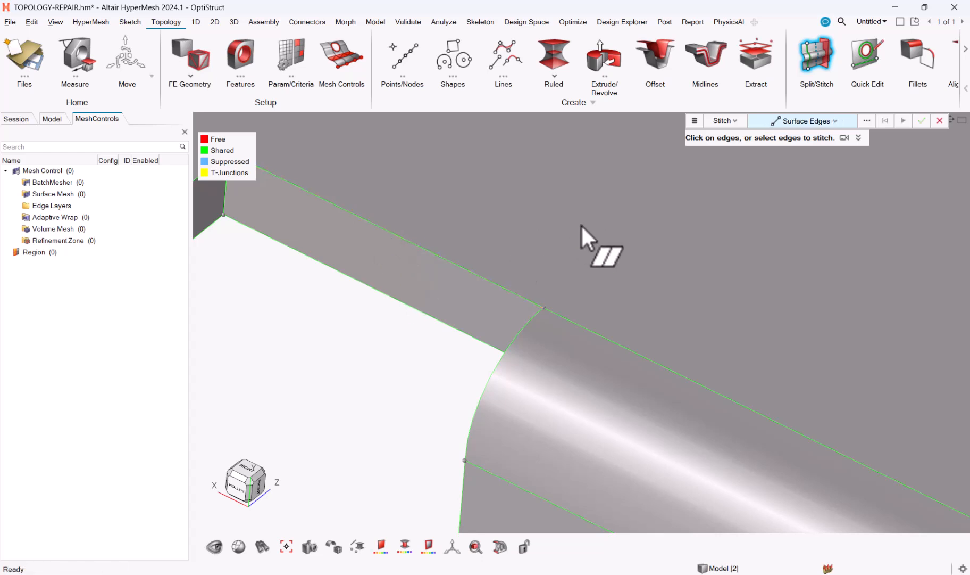
pyautogui.scroll(-5, 569, 246)
pyautogui.moveTo(606, 232); pyautogui.dragTo(646, 238, button='right')
pyautogui.scroll(-3, 617, 230)
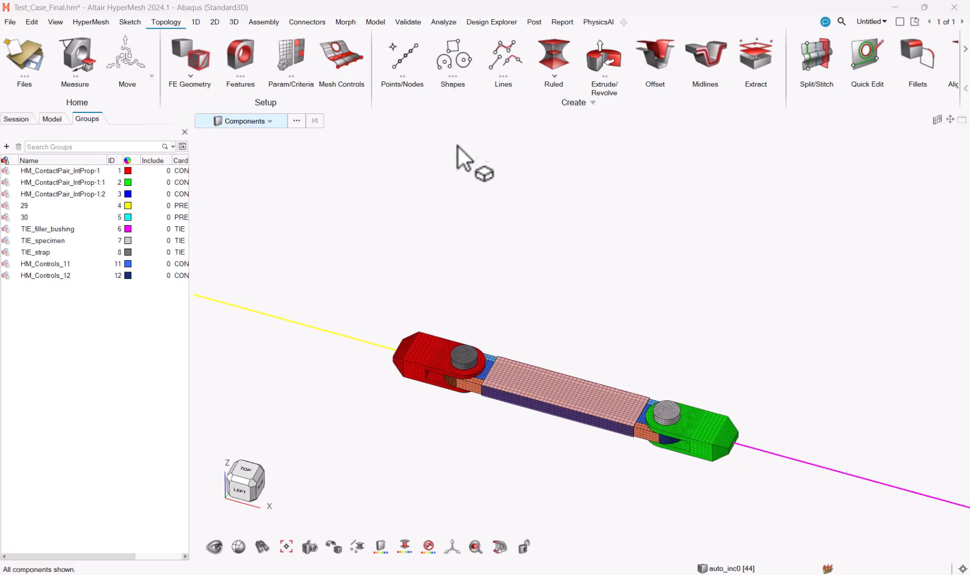
# Open the Find tool's options and review the attached-search settings, including tied contact, constraints and rigid bodies
pyautogui.moveTo(437, 443); pyautogui.dragTo(443, 418, button='middle')
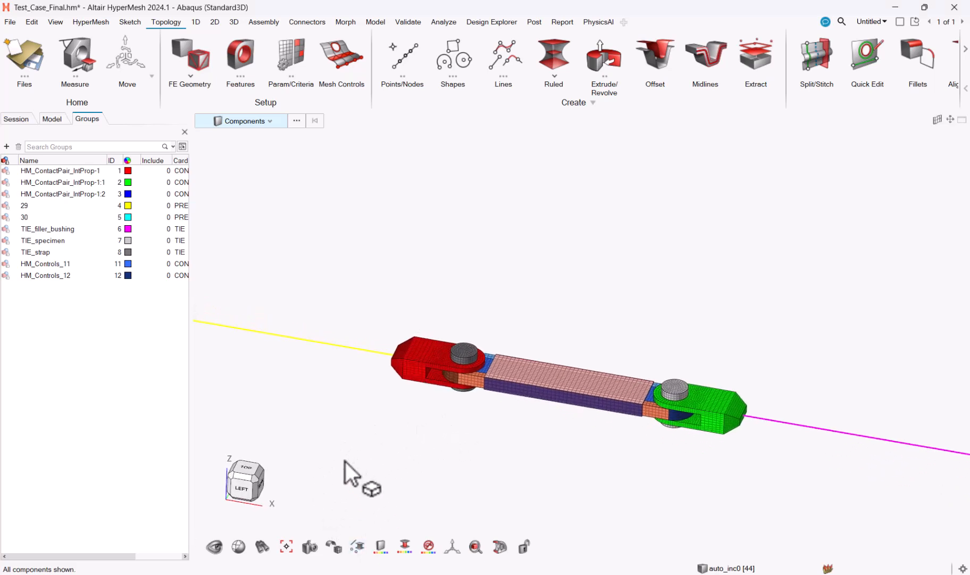
pyautogui.click(260, 545)
pyautogui.click(282, 502)
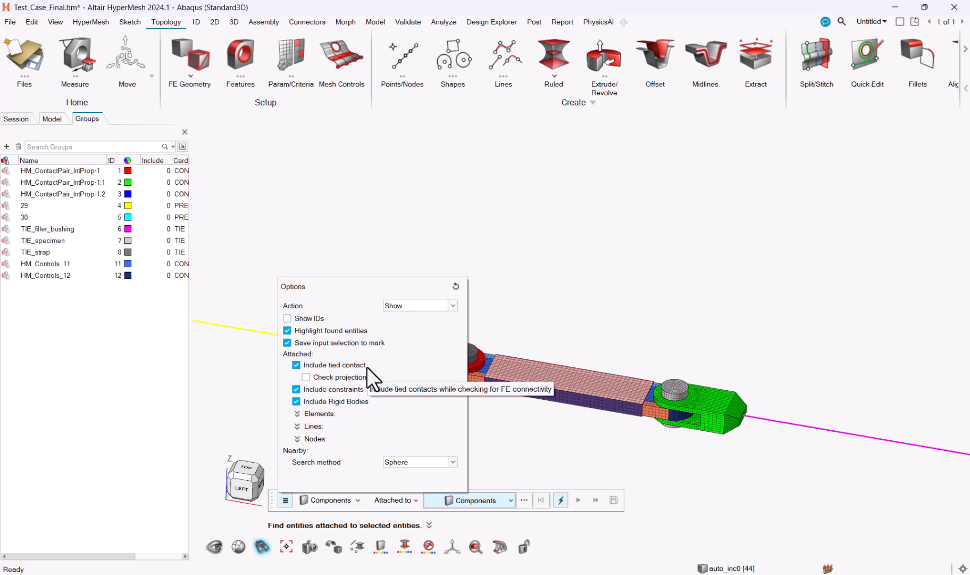
pyautogui.click(464, 223)
# Isolate the contact groups TIE_filler_bushing, TIE_specimen and TIE_strap in the model and exit the Find tool
pyautogui.moveTo(463, 223); pyautogui.dragTo(416, 184, button='right')
pyautogui.scroll(6, 471, 336)
pyautogui.moveTo(470, 368); pyautogui.dragTo(511, 390, button='middle')
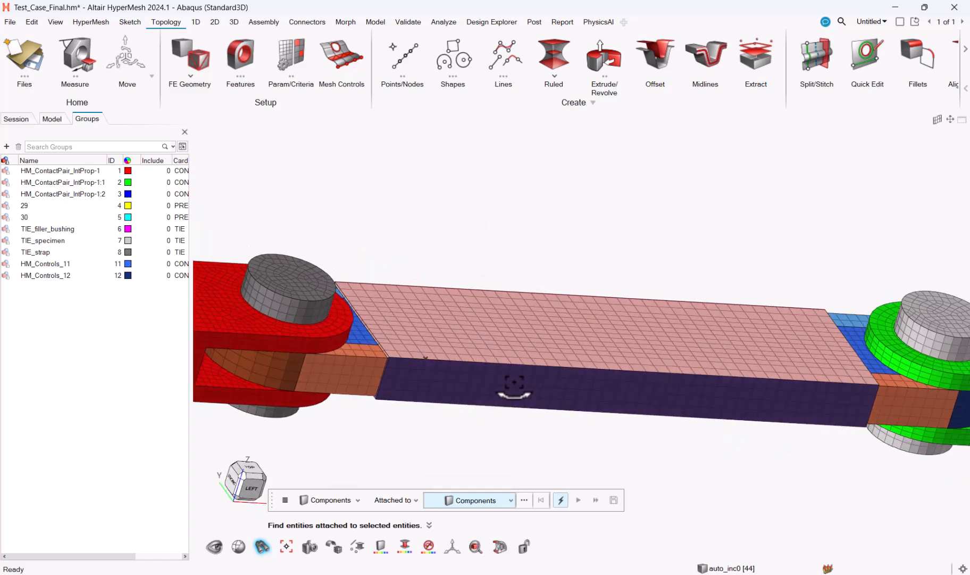
pyautogui.click(43, 231)
pyautogui.keyDown('shift'); pyautogui.click(53, 254); pyautogui.keyUp('shift')
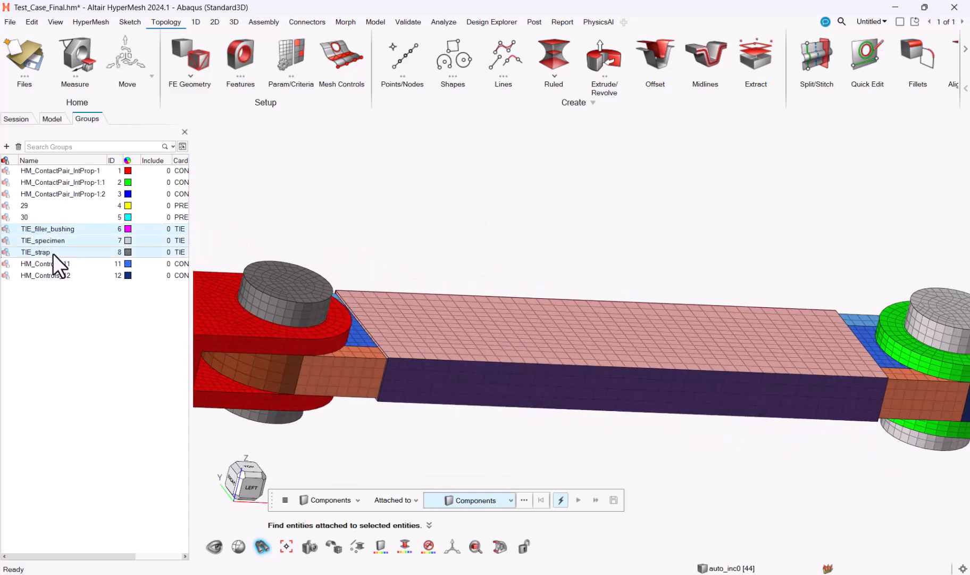
pyautogui.rightClick(47, 232)
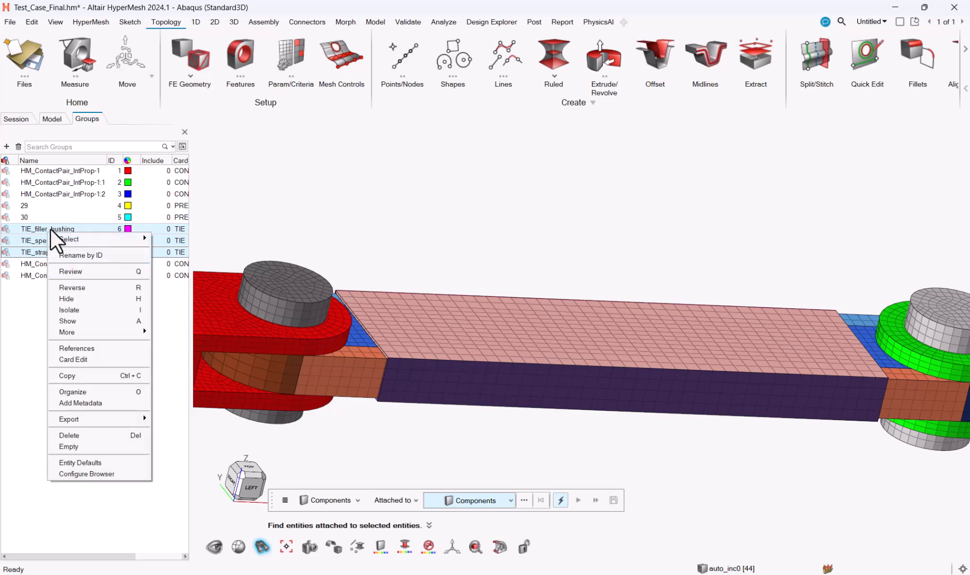
pyautogui.click(93, 310)
pyautogui.scroll(3, 374, 294)
pyautogui.moveTo(374, 295); pyautogui.dragTo(379, 337, button='middle')
pyautogui.press('Escape')
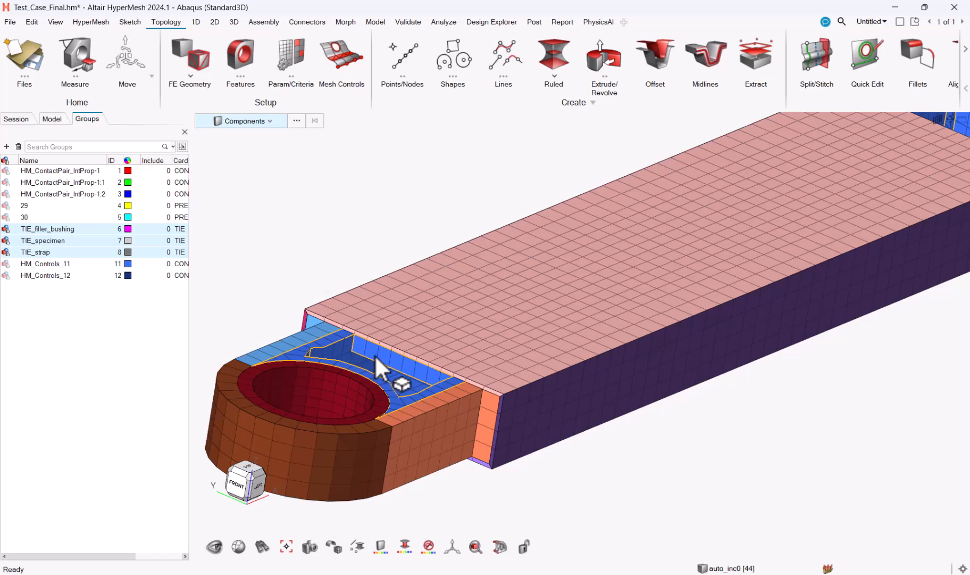
# Isolate the blue core component between the outer plates and fit it in the view
pyautogui.click(374, 357)
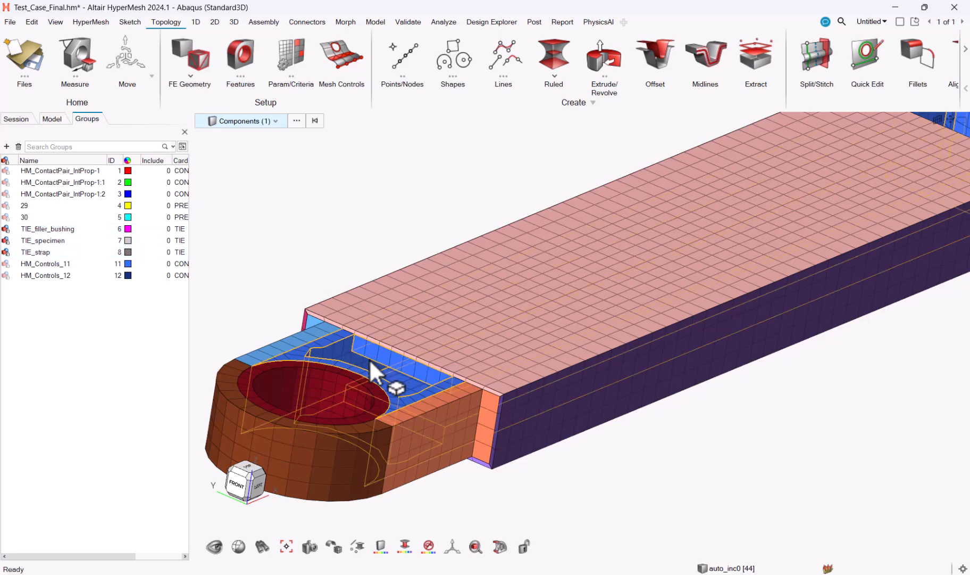
pyautogui.press('i')
pyautogui.press('f')
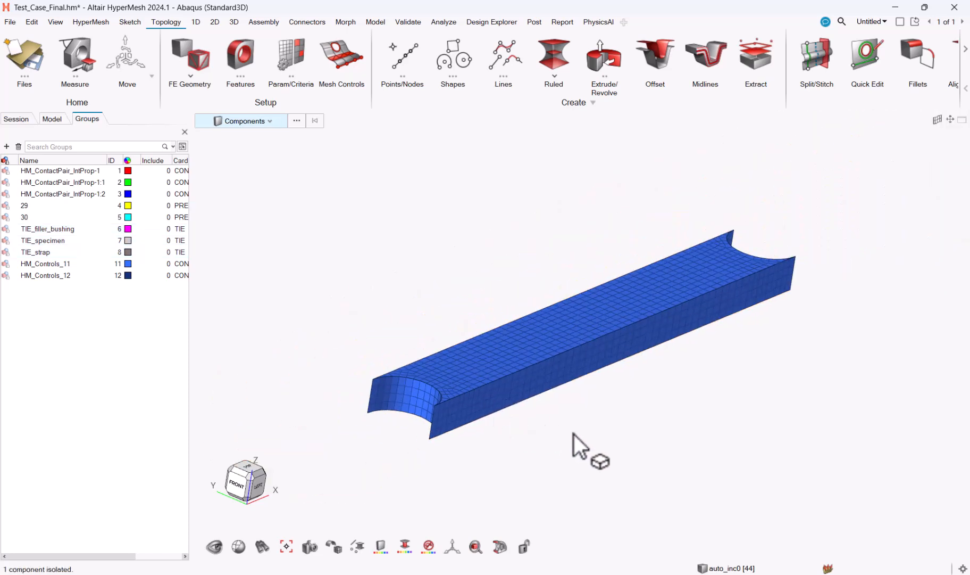
# Find the components attached to the isolated blue component, with tied contact included in the search options
pyautogui.click(263, 545)
pyautogui.click(285, 501)
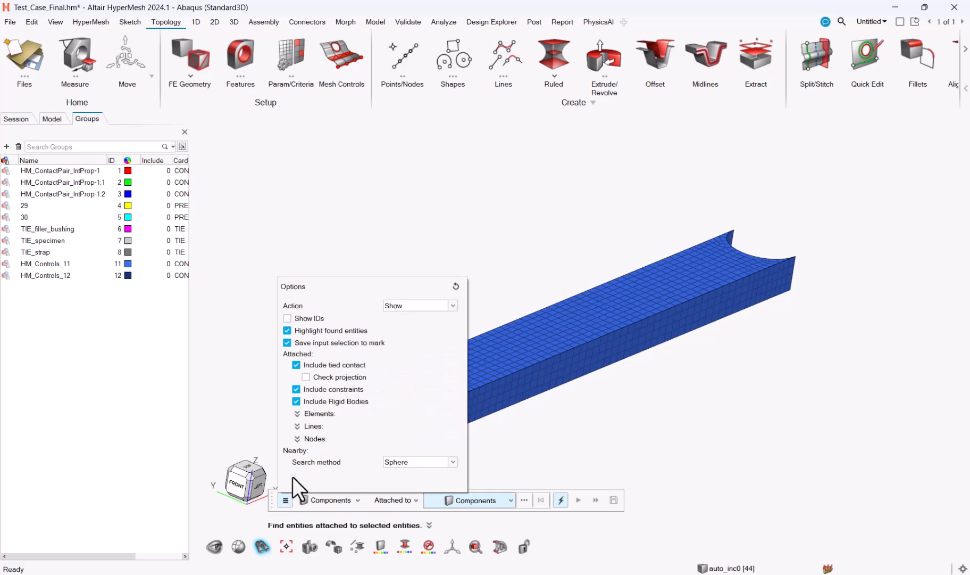
pyautogui.click(528, 383)
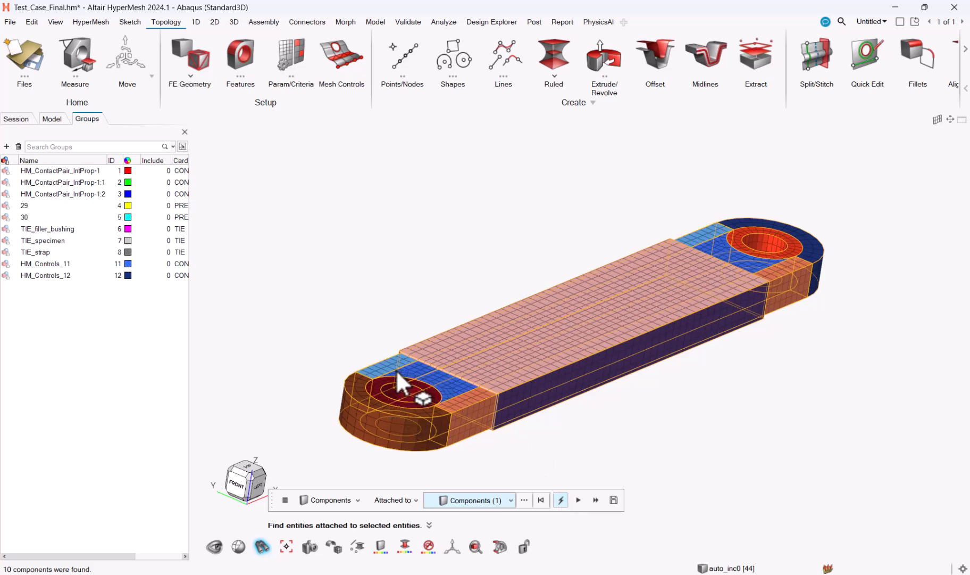
pyautogui.moveTo(460, 264); pyautogui.dragTo(489, 219, button='right')
pyautogui.moveTo(602, 296); pyautogui.dragTo(637, 348, button='middle')
pyautogui.moveTo(638, 348); pyautogui.dragTo(613, 391, button='right')
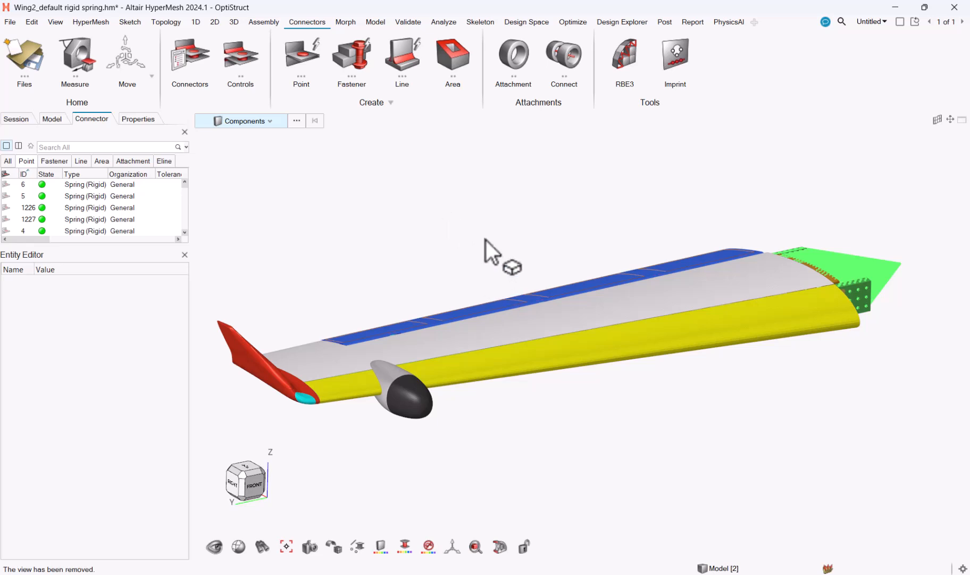
# Show all connectors in the wing model and inspect the ones on the blue trailing-edge flap up close
pyautogui.press('c')
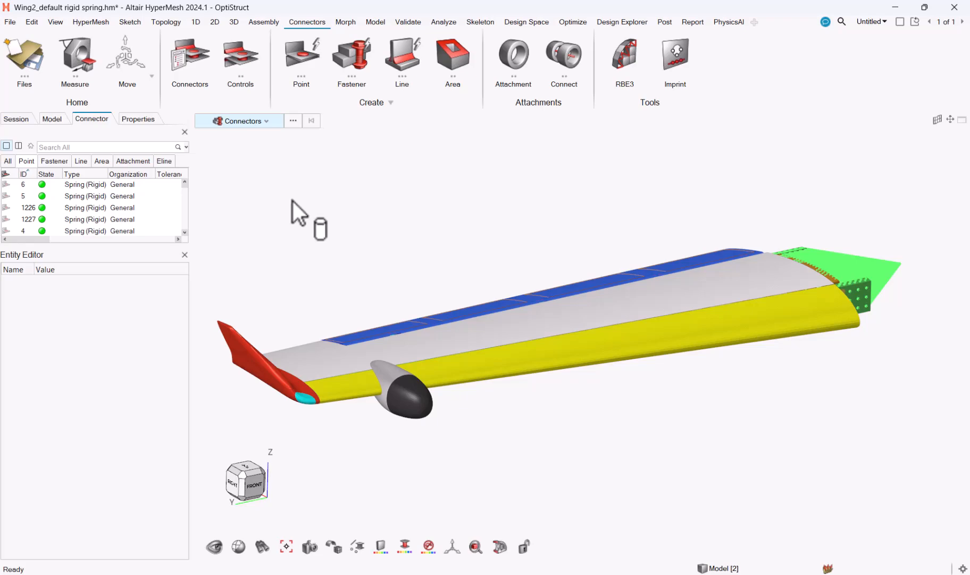
pyautogui.hotkey('ctrl', 'a')
pyautogui.scroll(10, 391, 251)
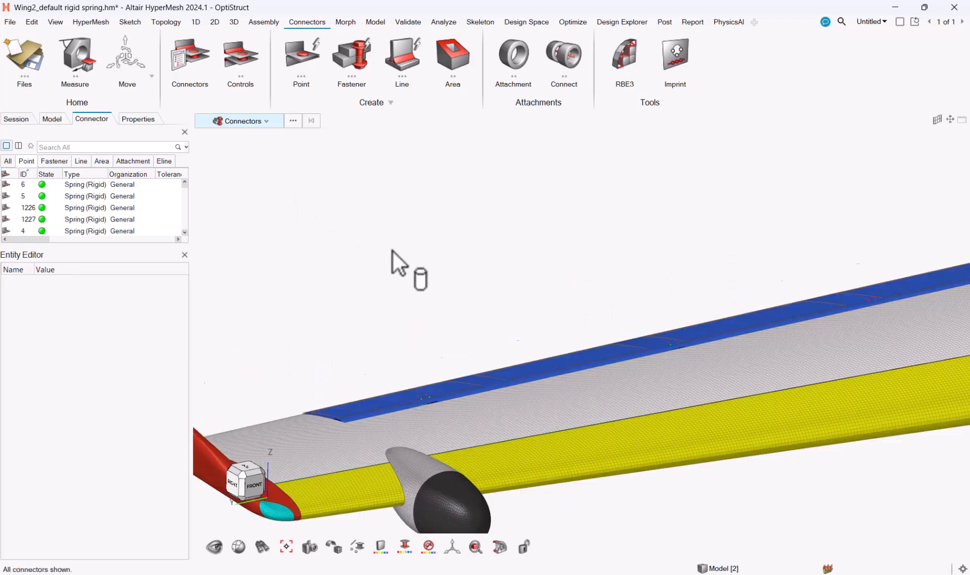
pyautogui.scroll(8, 646, 441)
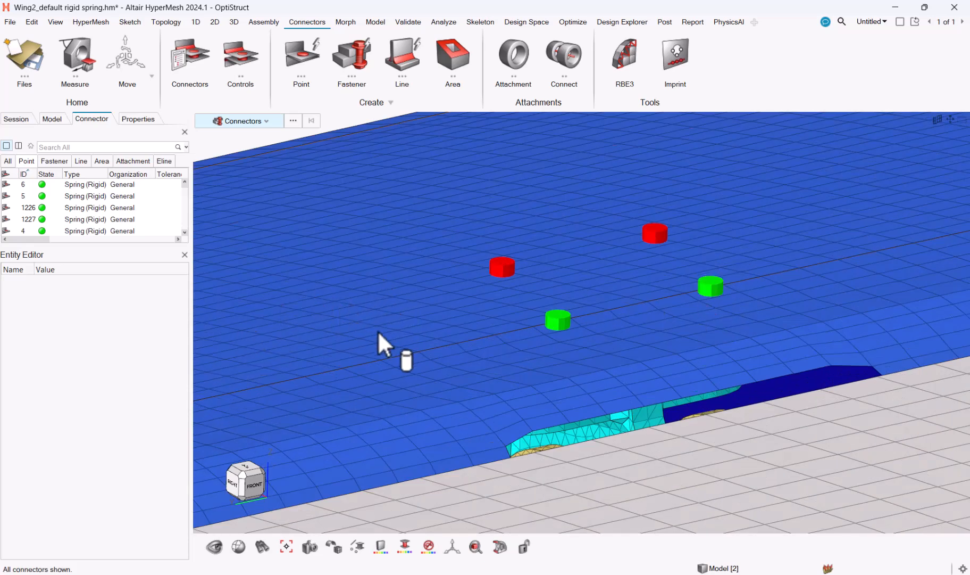
pyautogui.scroll(2, 476, 351)
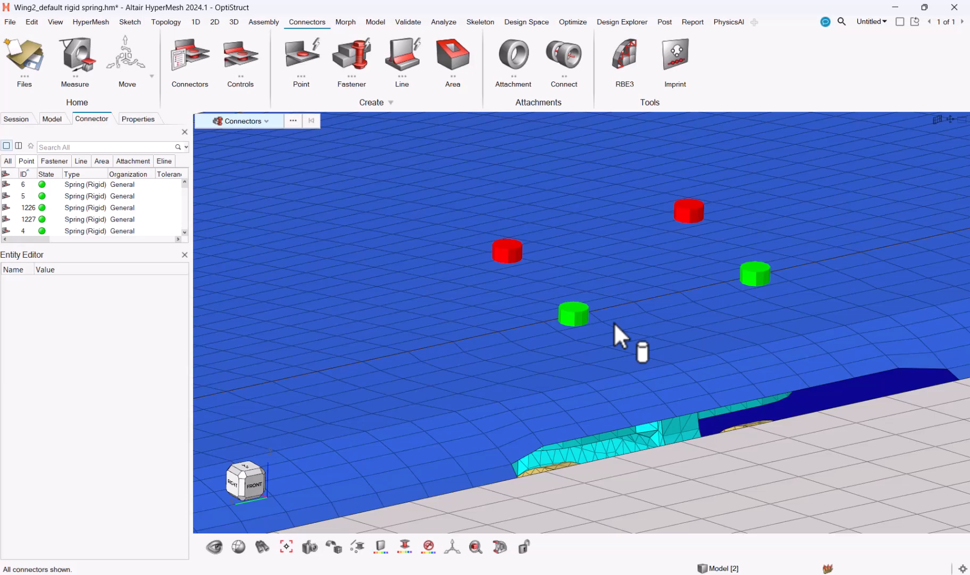
pyautogui.scroll(3, 608, 318)
pyautogui.scroll(-3, 610, 318)
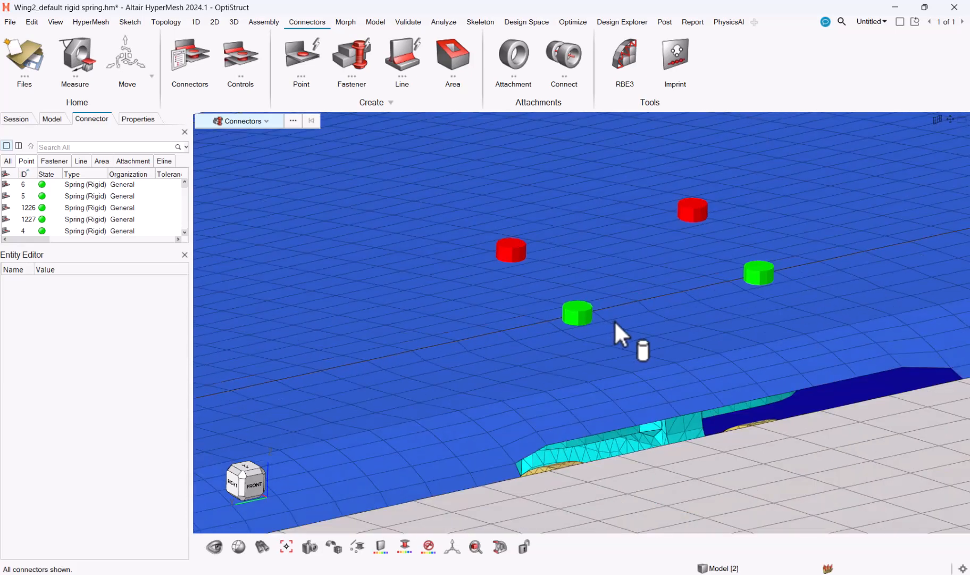
pyautogui.scroll(-6, 615, 321)
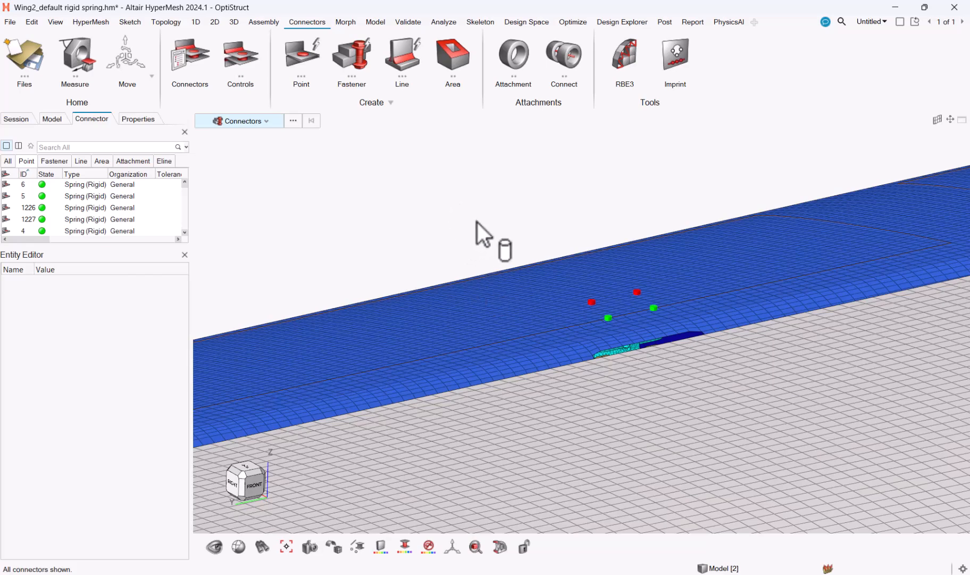
pyautogui.scroll(-5, 477, 222)
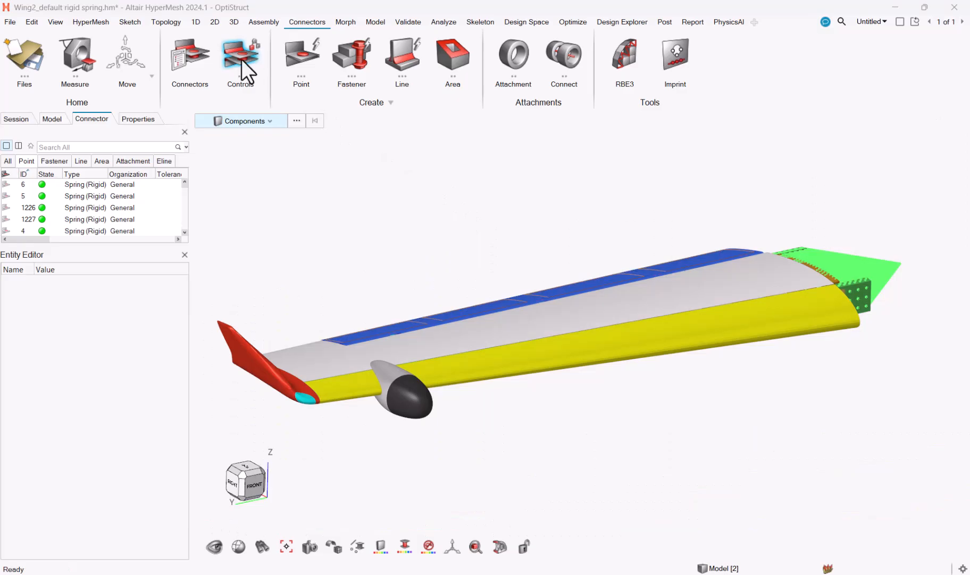
# Open the Connector Control Manager and review the realization types available for the fastener control connectorcontrol2
pyautogui.click(242, 60)
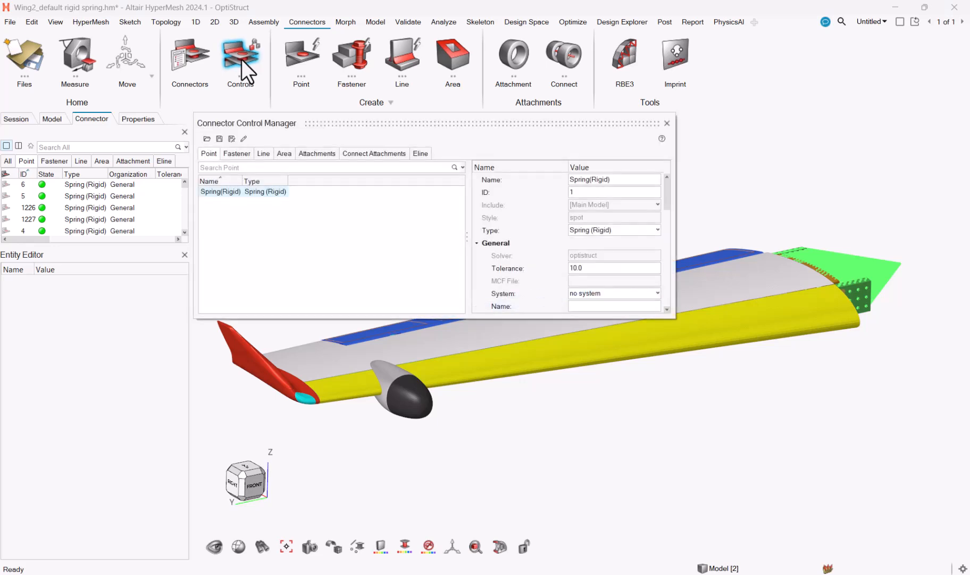
pyautogui.click(236, 155)
pyautogui.click(256, 192)
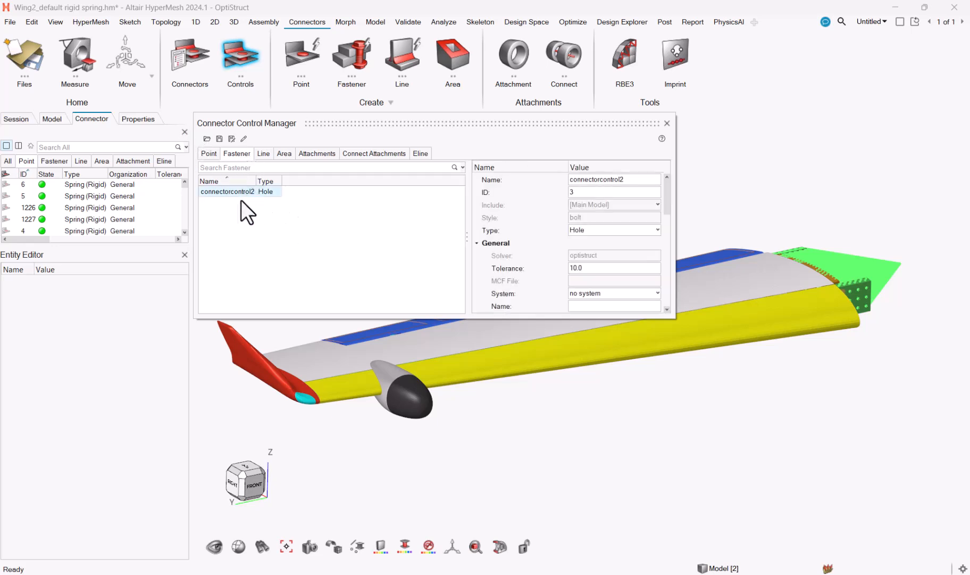
pyautogui.click(627, 231)
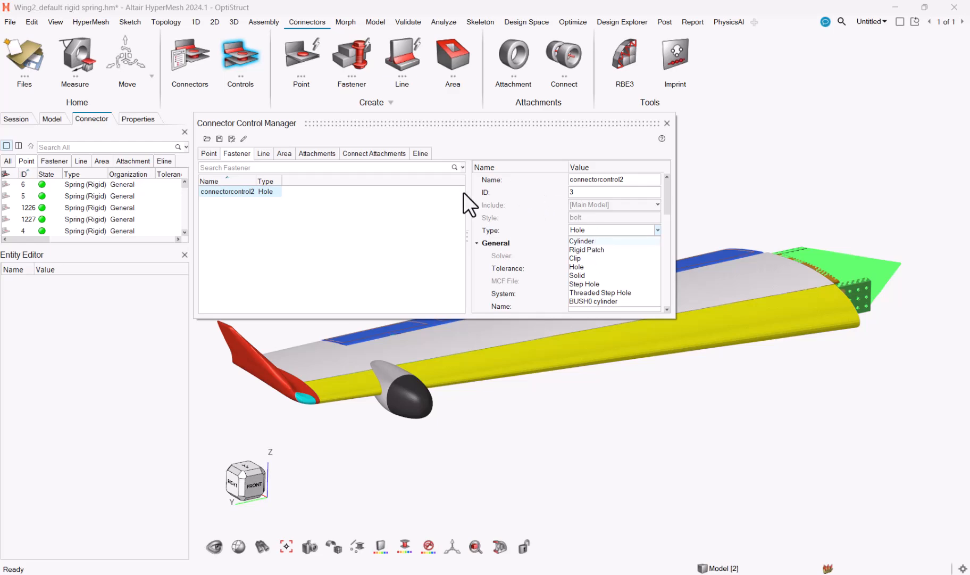
# Switch to the Altair HyperWorks online help in the browser and open the Clip page under Fastener Connector Realization Types
pyautogui.moveTo(494, 567)
pyautogui.click(502, 535)
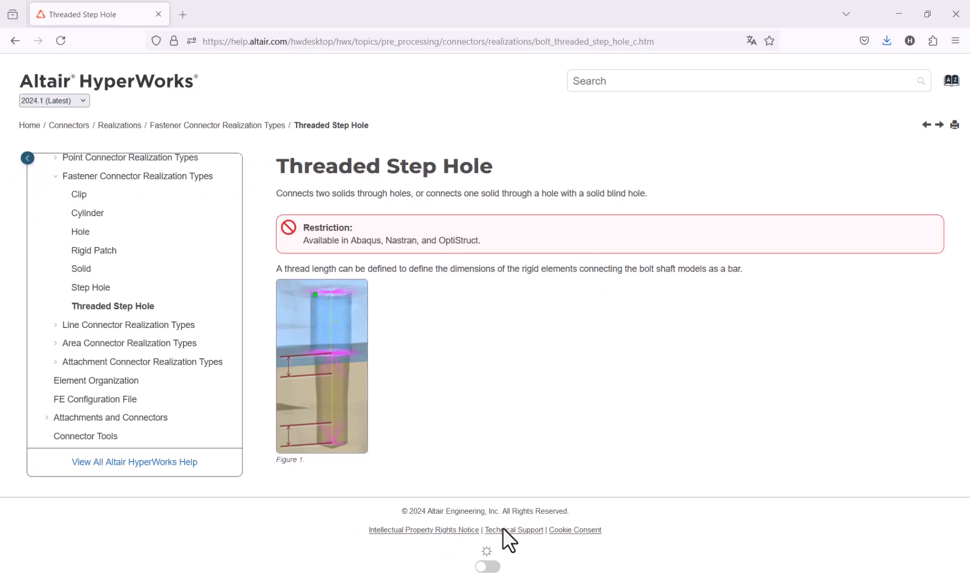
pyautogui.scroll(2, 85, 224)
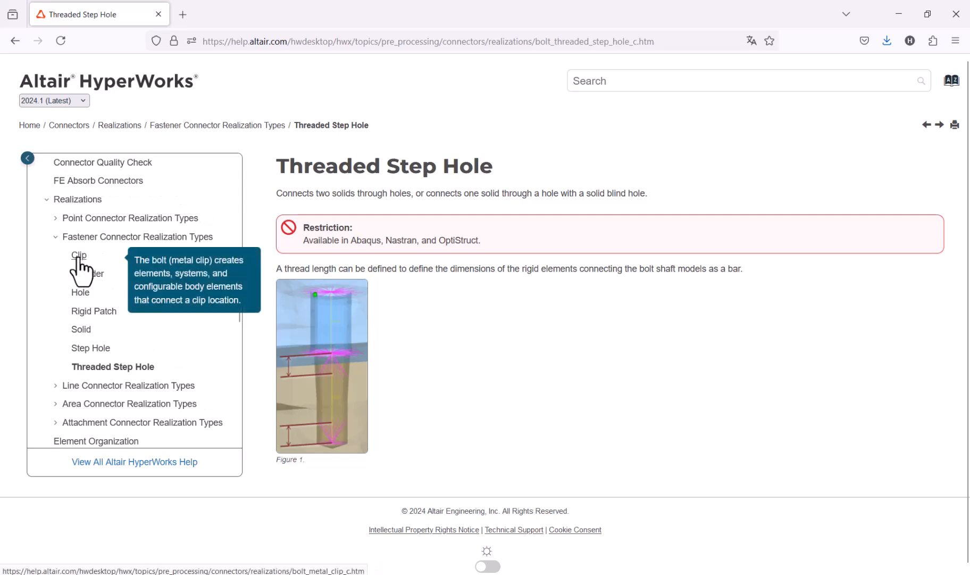
pyautogui.click(76, 259)
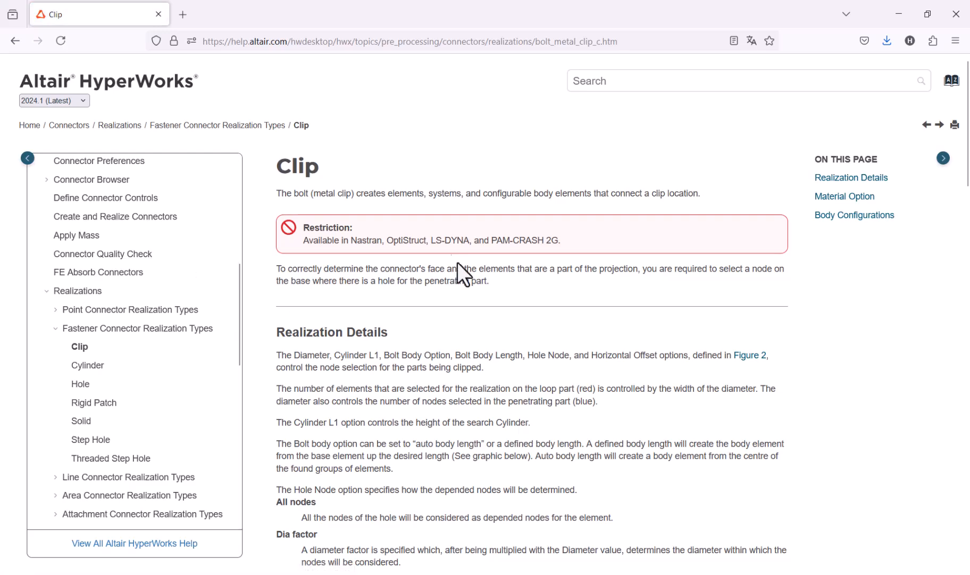
# Open the Cylinder realization help page and read its realization details down to the Center Realization option
pyautogui.click(94, 367)
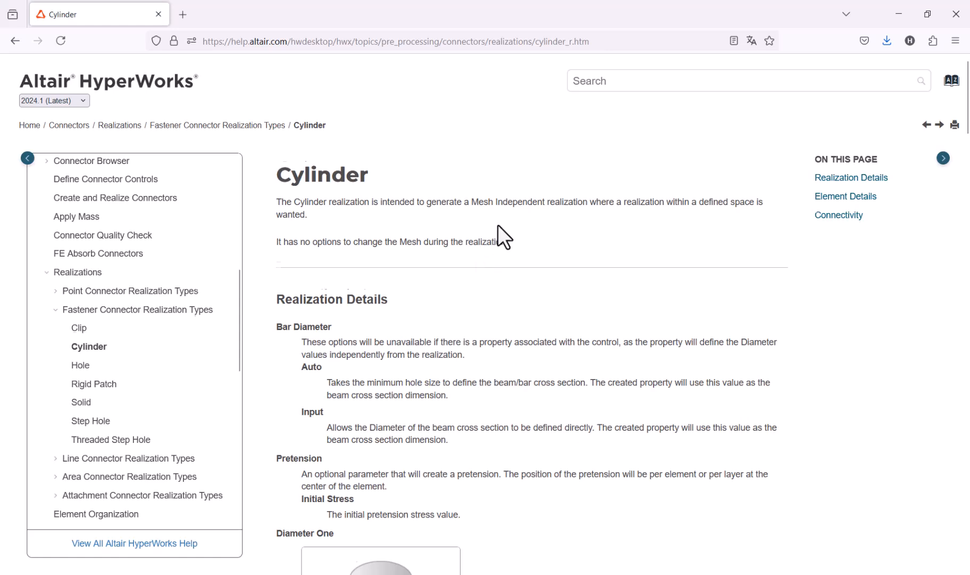
pyautogui.scroll(-3, 497, 236)
pyautogui.scroll(-6, 282, 409)
pyautogui.scroll(-10, 302, 439)
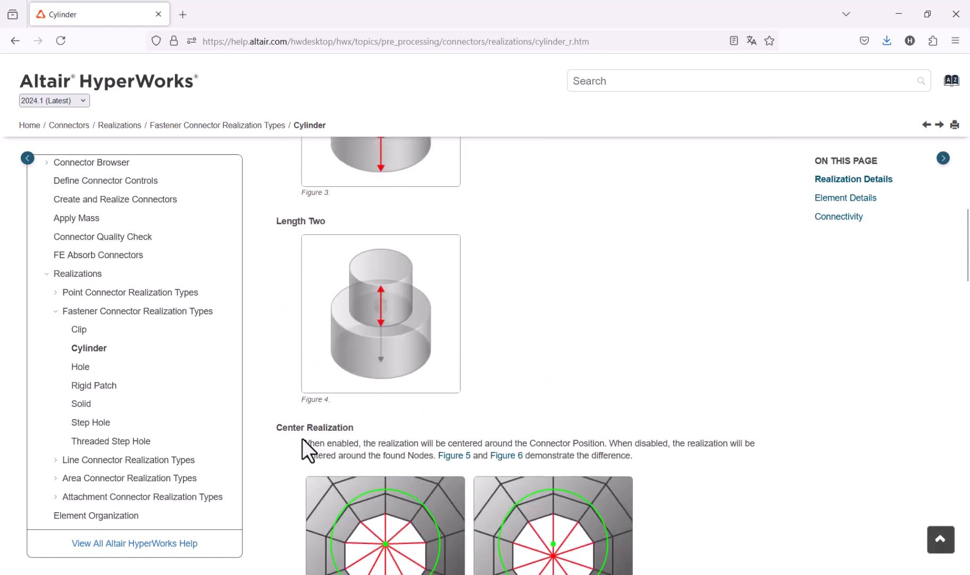
# Open the Hole realization help page and read it down to Bolt Length, and open the Rigid Patch page
pyautogui.scroll(-3, 416, 390)
pyautogui.click(80, 366)
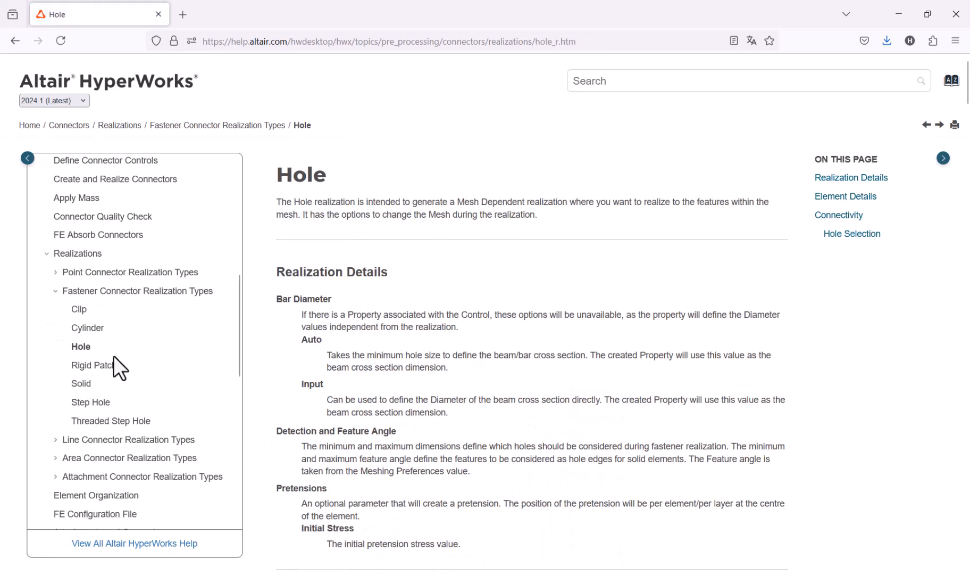
pyautogui.scroll(-8, 375, 394)
pyautogui.scroll(-3, 364, 421)
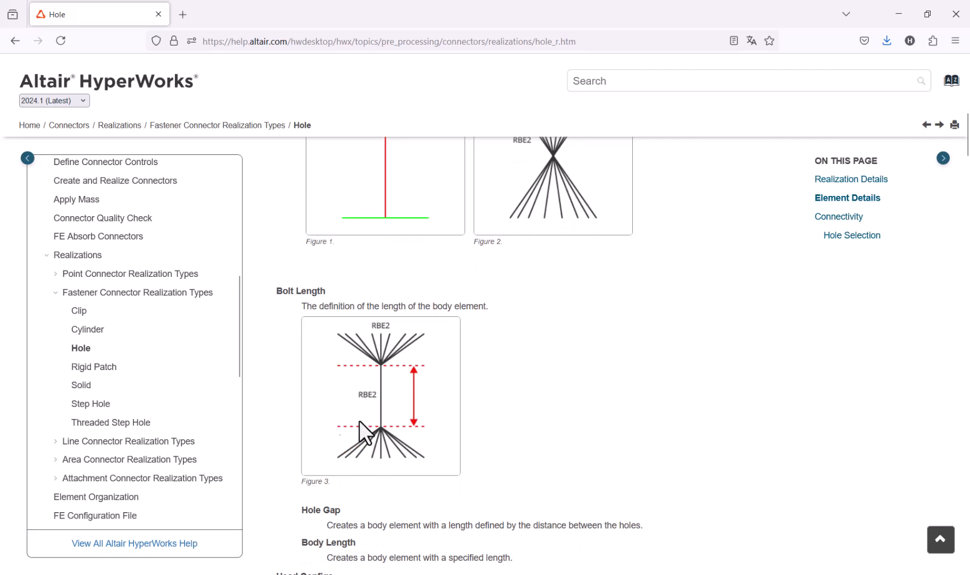
pyautogui.click(87, 368)
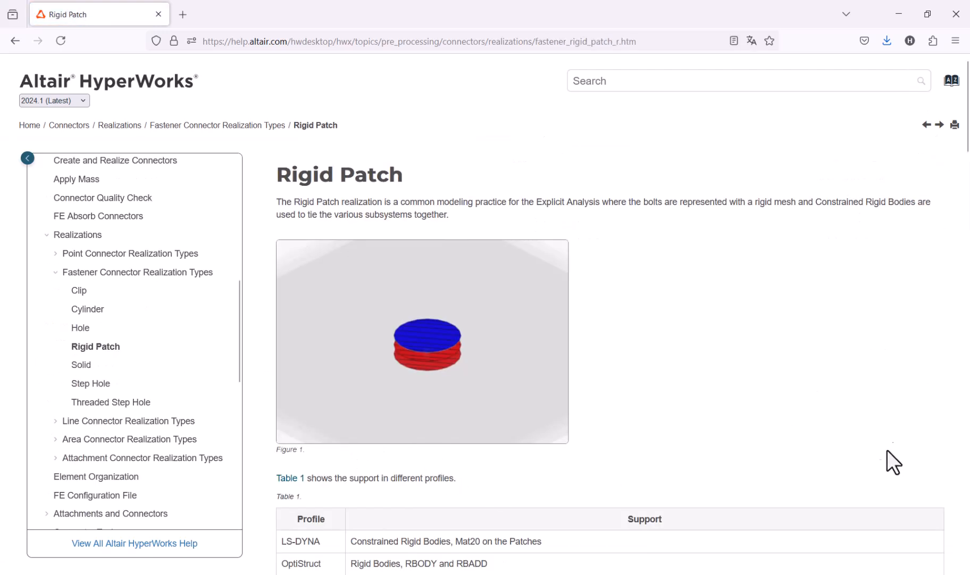
# Switch back to HyperMesh and review the engineering name options of the fastener control connectorcontrol2
pyautogui.moveTo(654, 574)
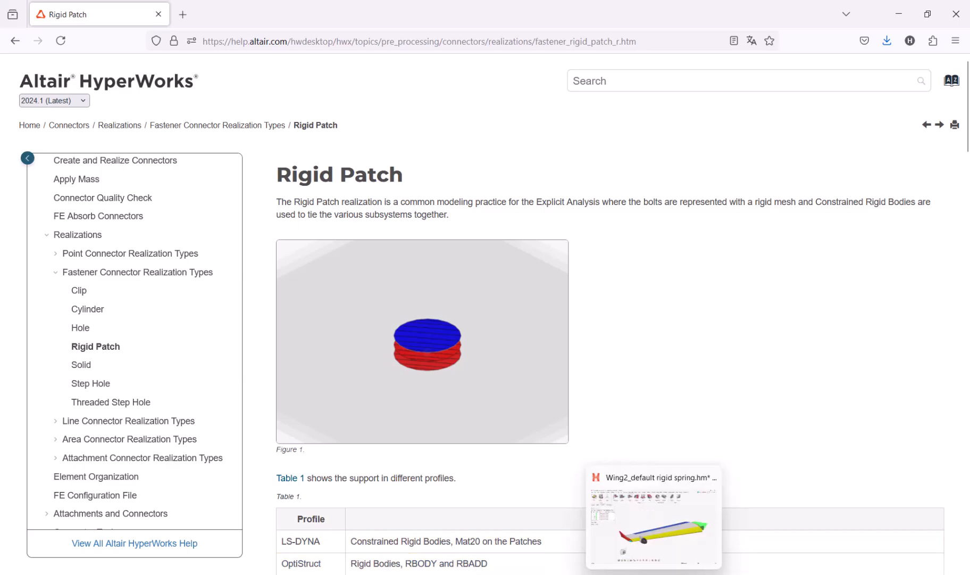
pyautogui.click(666, 526)
pyautogui.moveTo(669, 198); pyautogui.dragTo(668, 216)
pyautogui.scroll(-1, 669, 224)
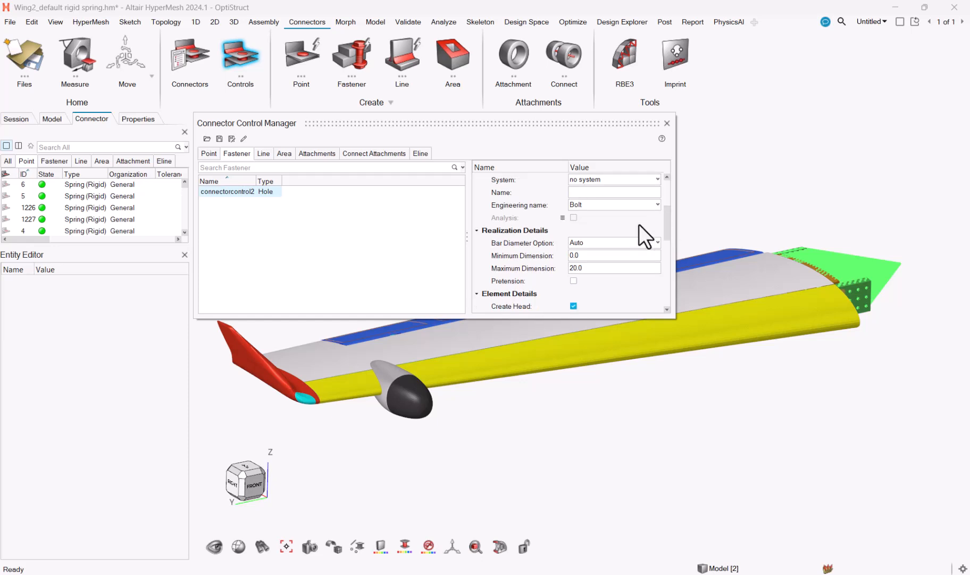
pyautogui.click(629, 209)
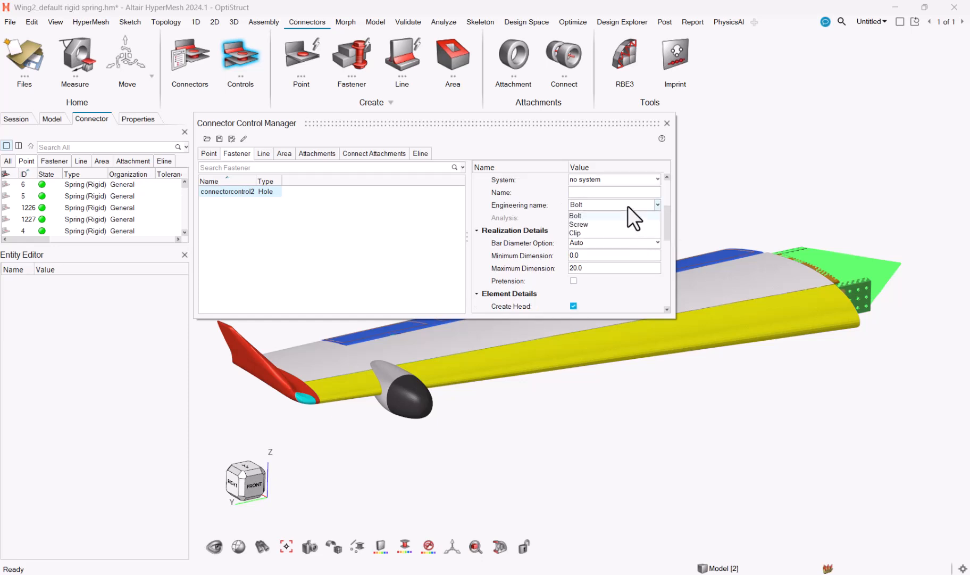
pyautogui.click(628, 206)
# Review the element details of connectorcontrol2 and the options available for Head Configs
pyautogui.scroll(-1, 668, 224)
pyautogui.scroll(-6, 668, 234)
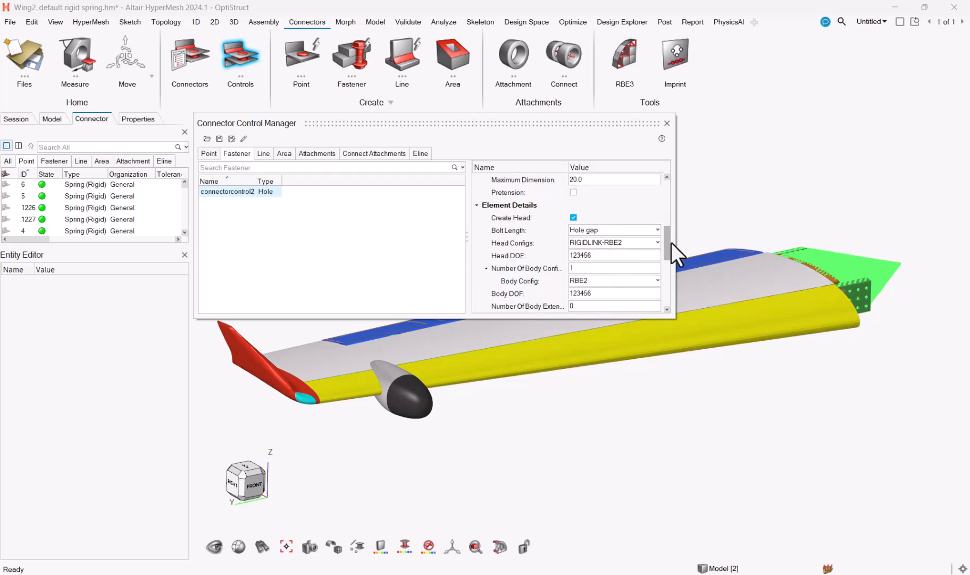
pyautogui.click(654, 242)
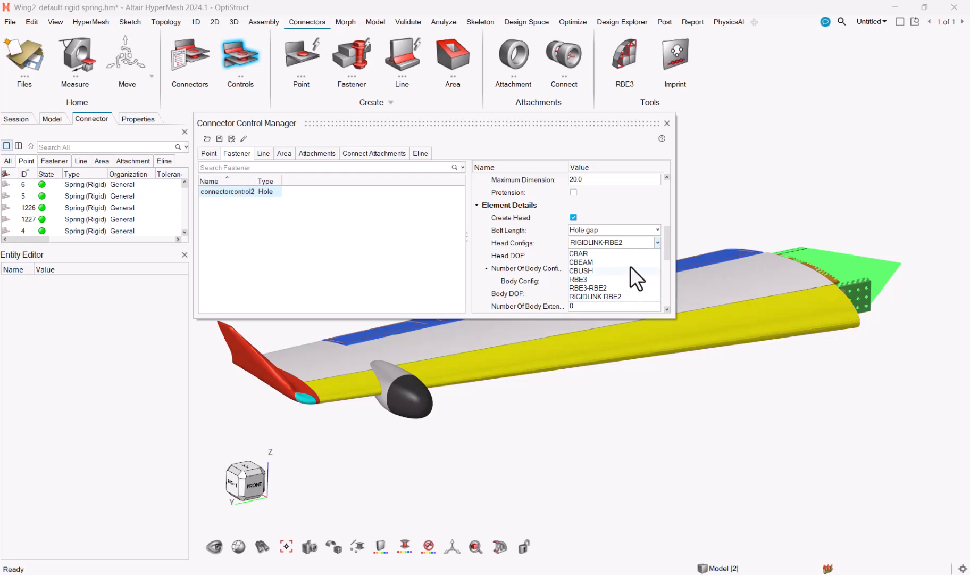
pyautogui.click(758, 165)
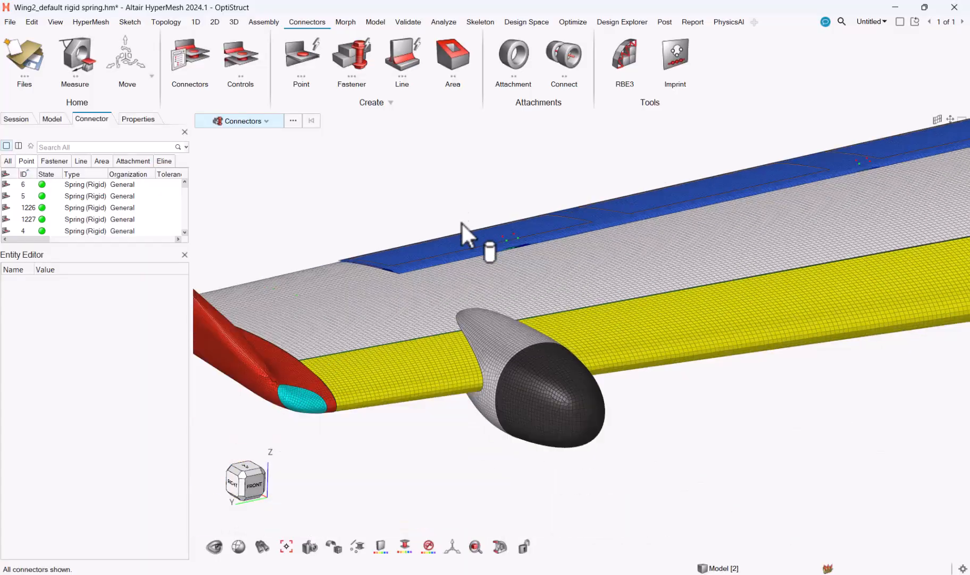
# Restore the saved Local View and examine the connectors between the wing skin and the green structure
pyautogui.click(310, 546)
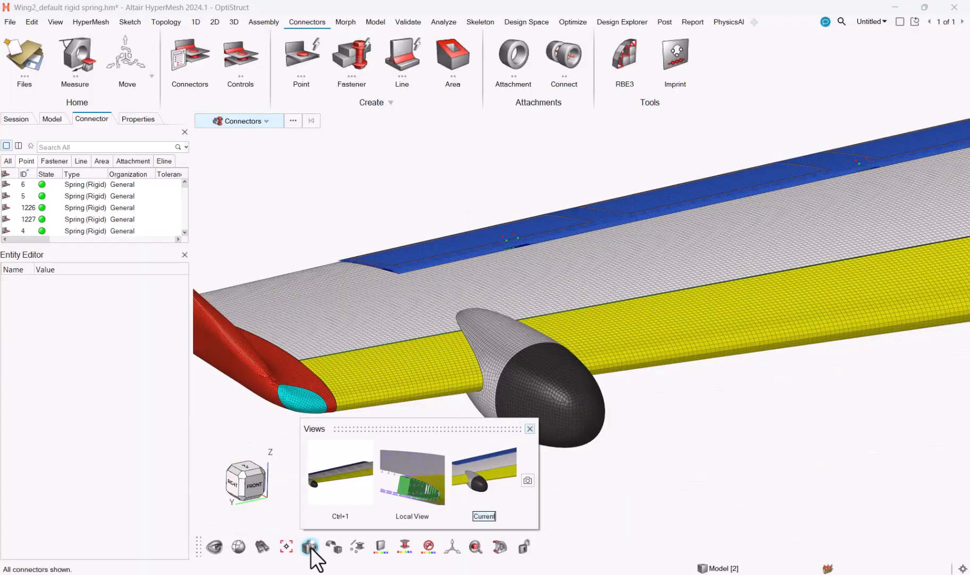
pyautogui.click(435, 481)
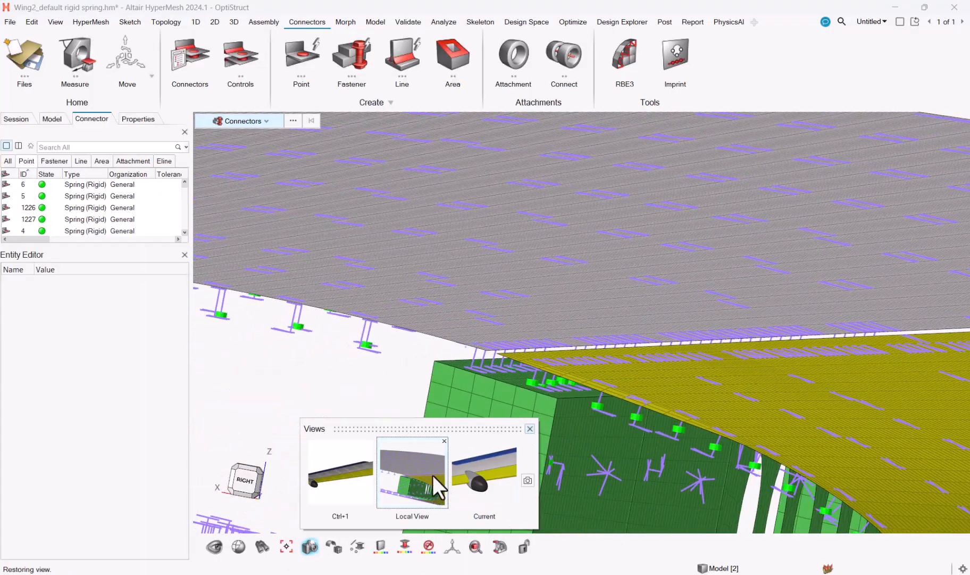
pyautogui.click(530, 428)
pyautogui.moveTo(365, 429); pyautogui.dragTo(371, 432, button='middle')
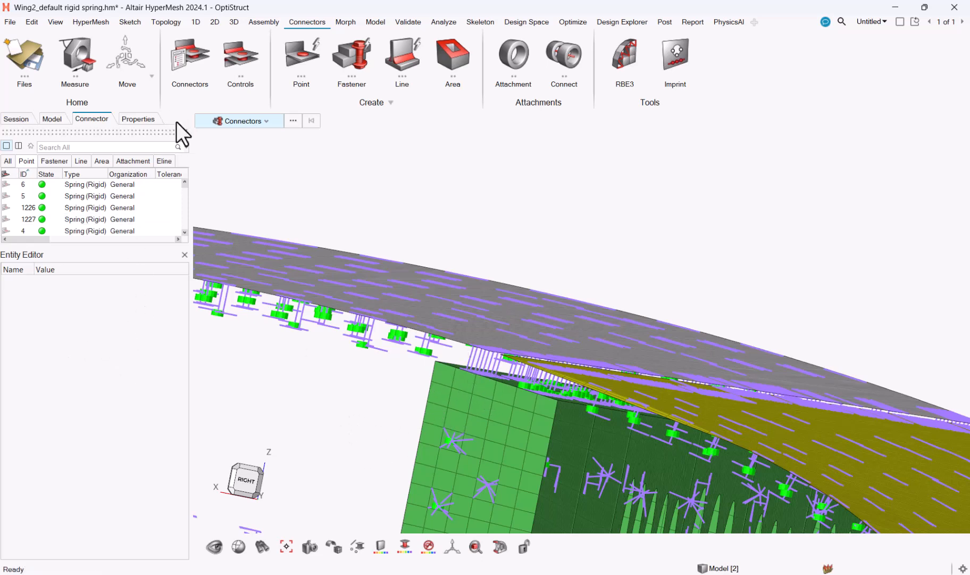
# Review the Property and Material settings of the Spring(Rigid) point connector control and close the Connector Control Manager
pyautogui.click(250, 74)
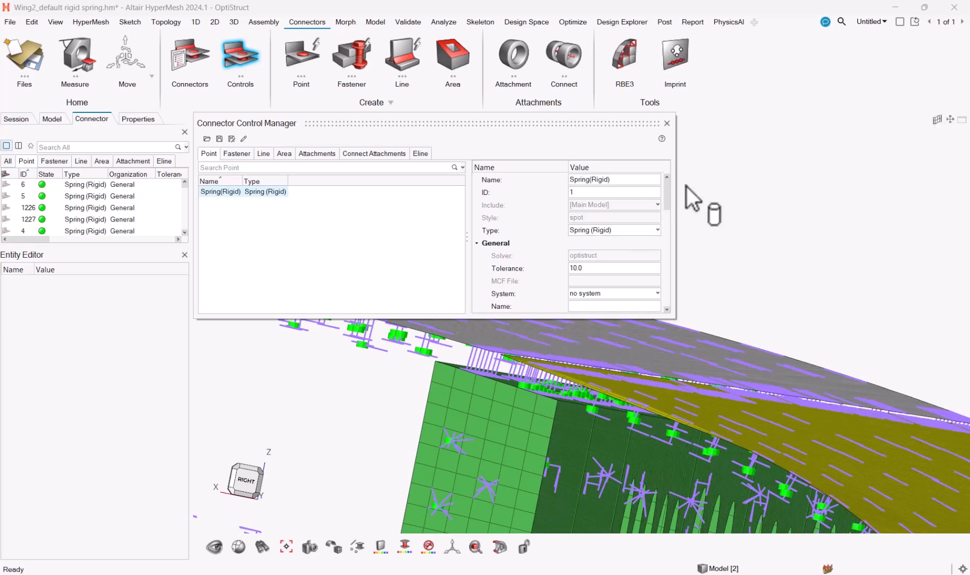
pyautogui.moveTo(667, 191); pyautogui.dragTo(677, 257)
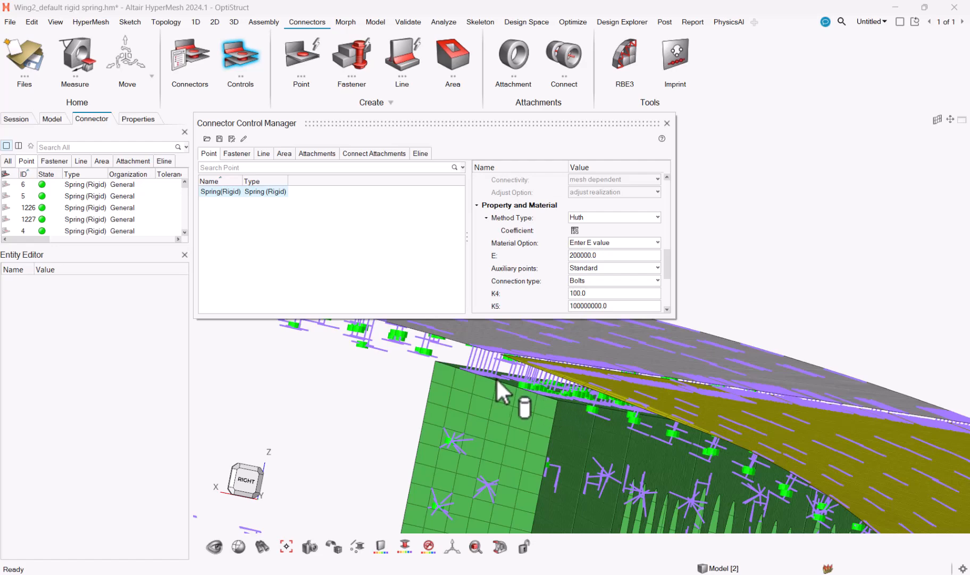
pyautogui.scroll(5, 504, 379)
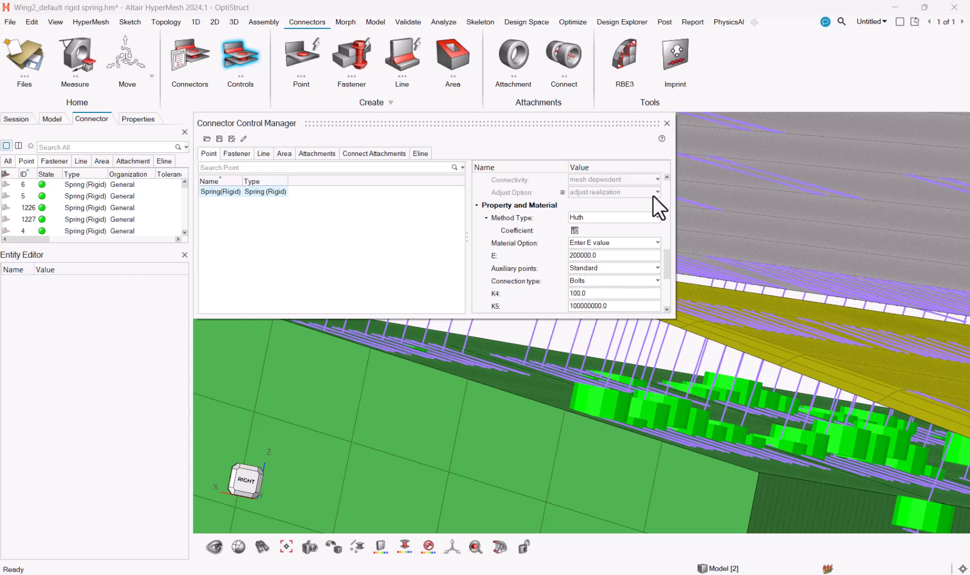
pyautogui.click(666, 123)
# Find the connector settings in the preferences and apply Update as the Calculation changes option
pyautogui.click(9, 22)
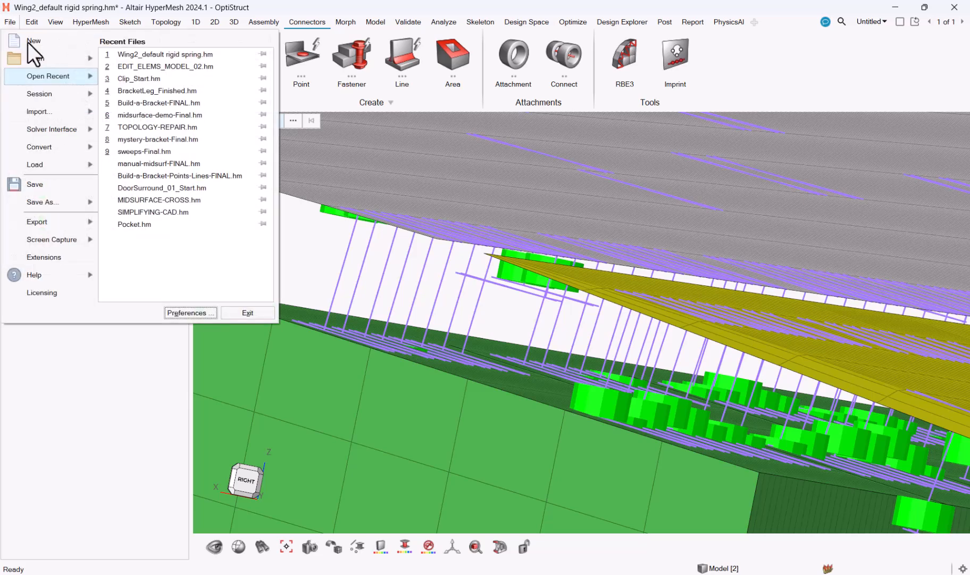
pyautogui.click(204, 314)
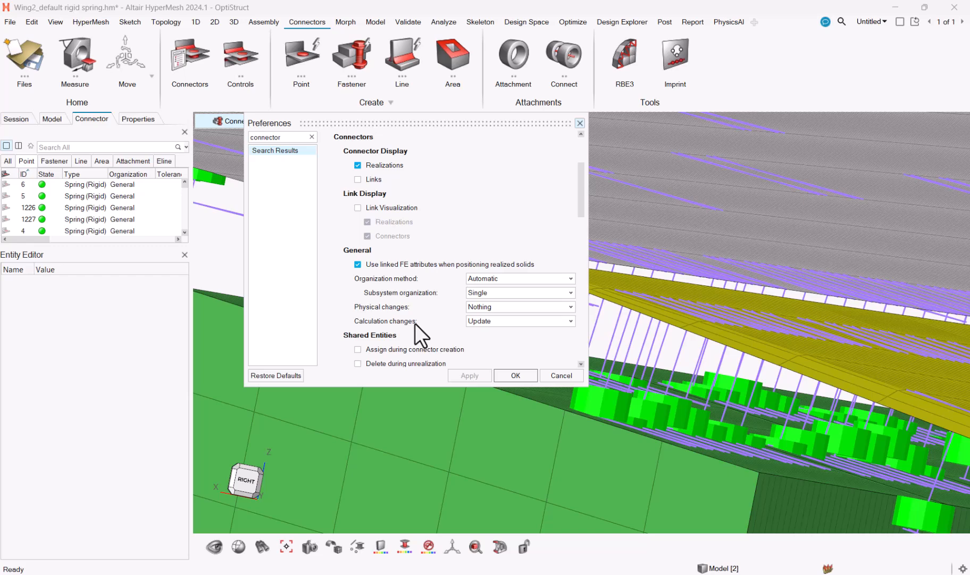
pyautogui.click(483, 322)
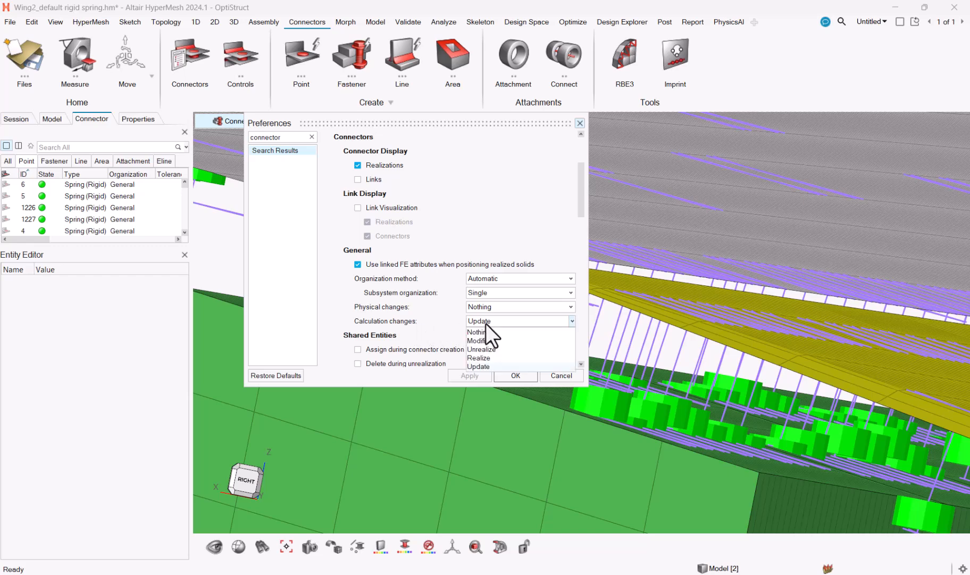
pyautogui.click(502, 366)
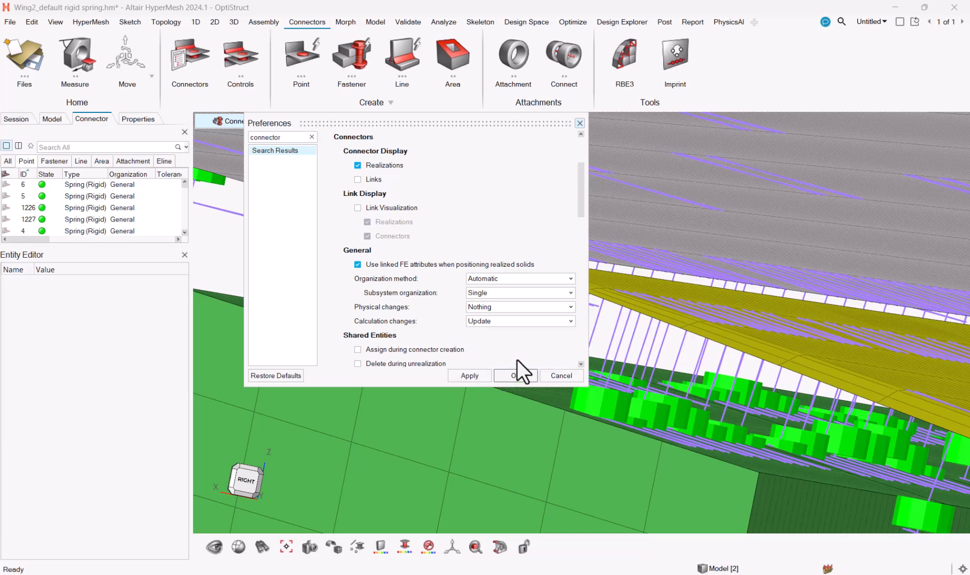
pyautogui.click(472, 374)
pyautogui.click(519, 375)
# Color the model by property and examine the PBUSH stiffness values of a rivet connecting the wing skin and structure
pyautogui.scroll(-3, 540, 372)
pyautogui.moveTo(535, 393)
pyautogui.mouseDown(button='middle')
pyautogui.moveTo(548, 396)
pyautogui.moveTo(530, 398)
pyautogui.mouseUp(button='middle')
pyautogui.moveTo(559, 403); pyautogui.dragTo(517, 394, button='right')
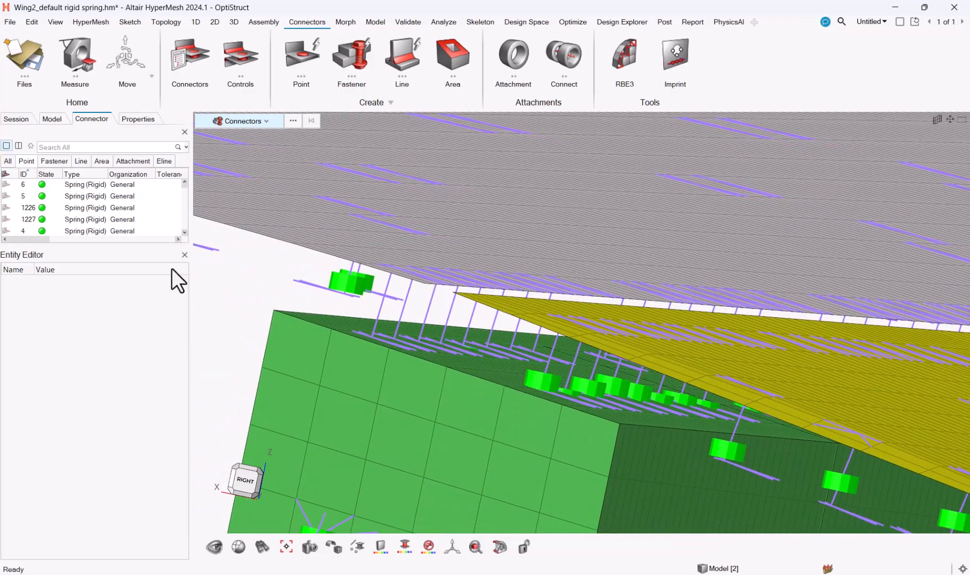
pyautogui.press('p')
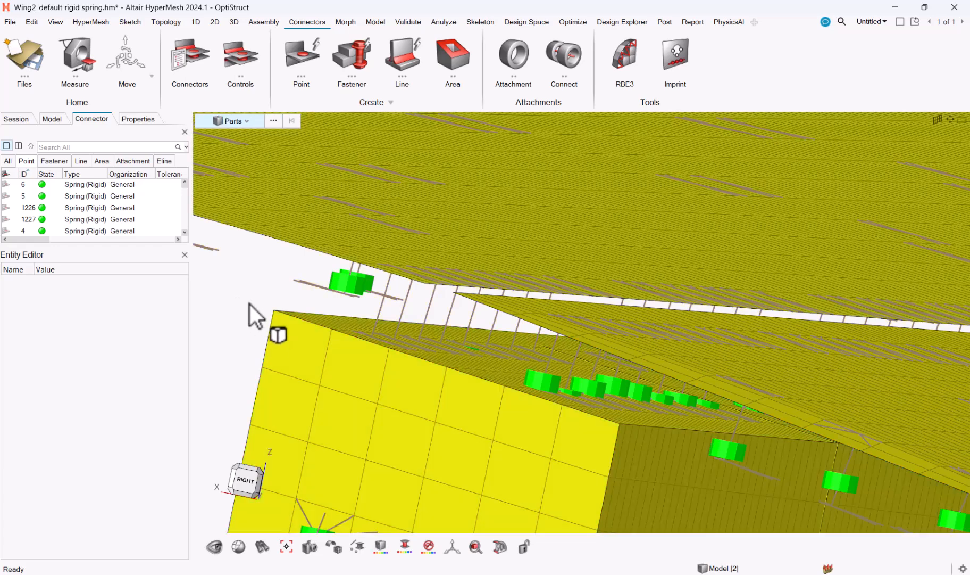
pyautogui.press('p')
pyautogui.press('p')
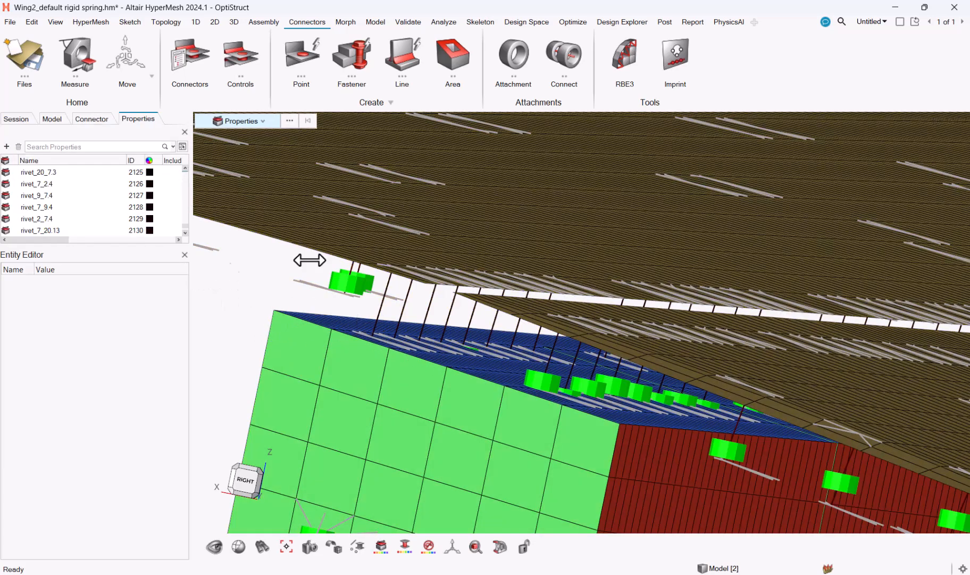
pyautogui.click(551, 353)
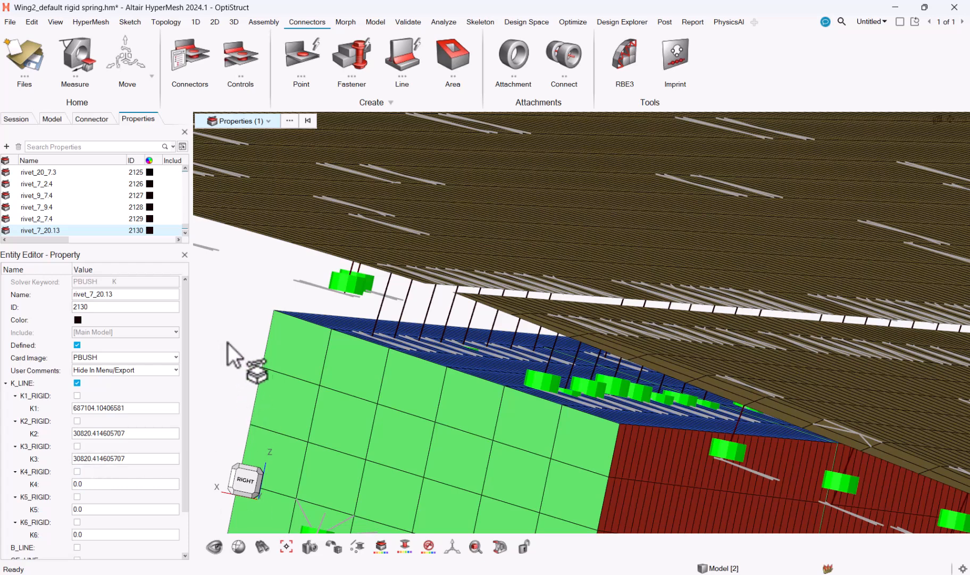
# Set the thickness T of the blue shell property Alu_th_6.00 to 6 and recheck the rivet's PBUSH stiffness values
pyautogui.click(499, 370)
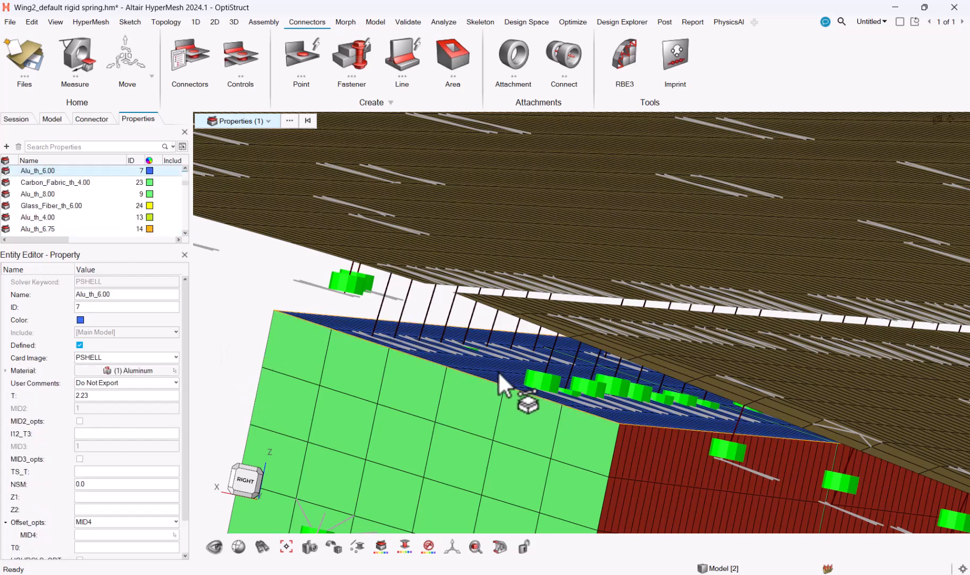
pyautogui.click(137, 396)
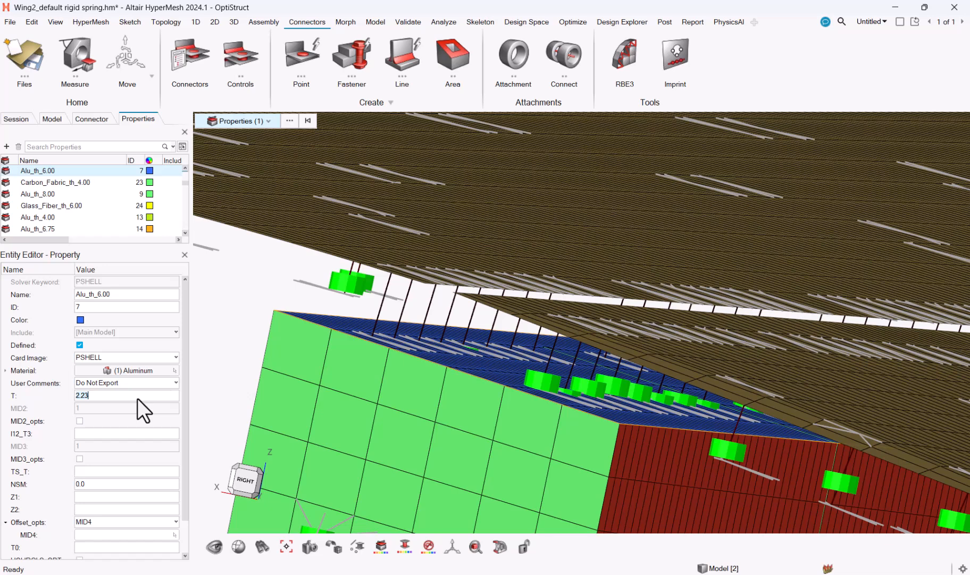
pyautogui.write('6')
pyautogui.press('Return')
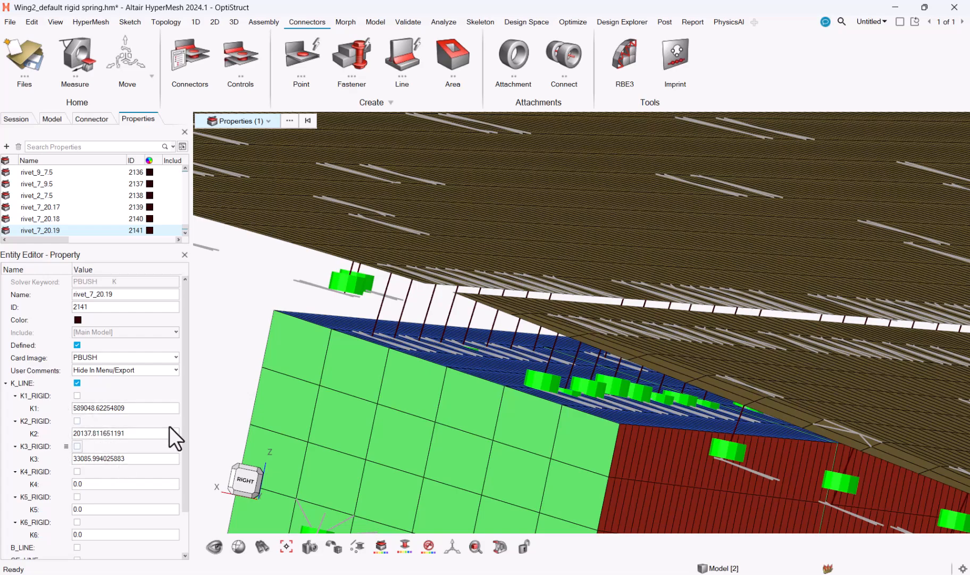
pyautogui.scroll(-5, 244, 330)
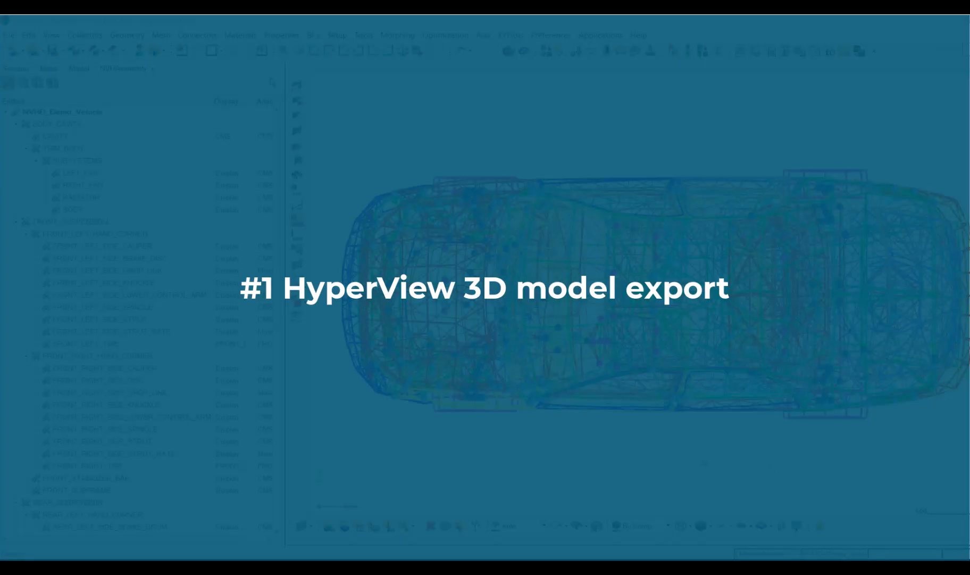
pyautogui.keyDown('ctrl'); pyautogui.moveTo(714, 457); pyautogui.dragTo(822, 320); pyautogui.keyUp('ctrl')
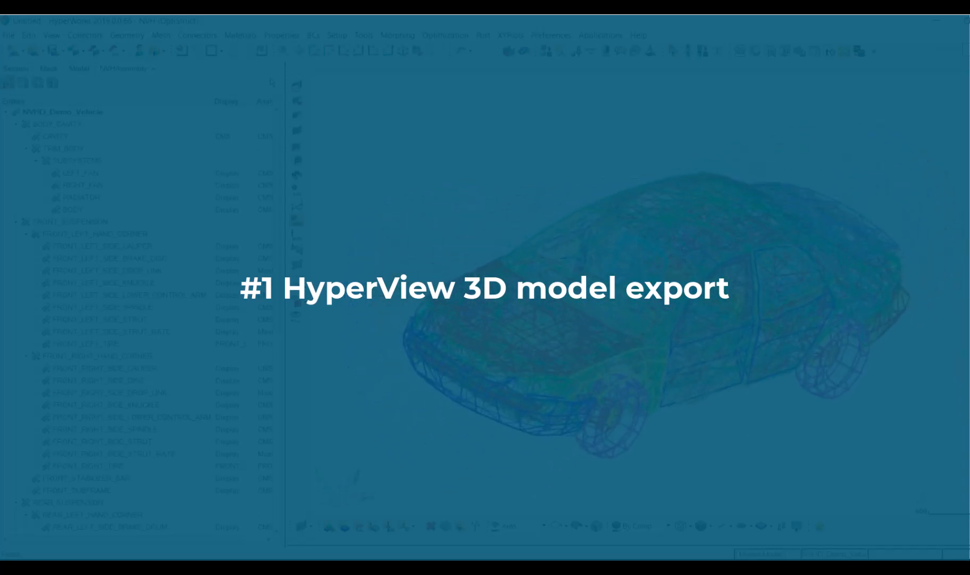
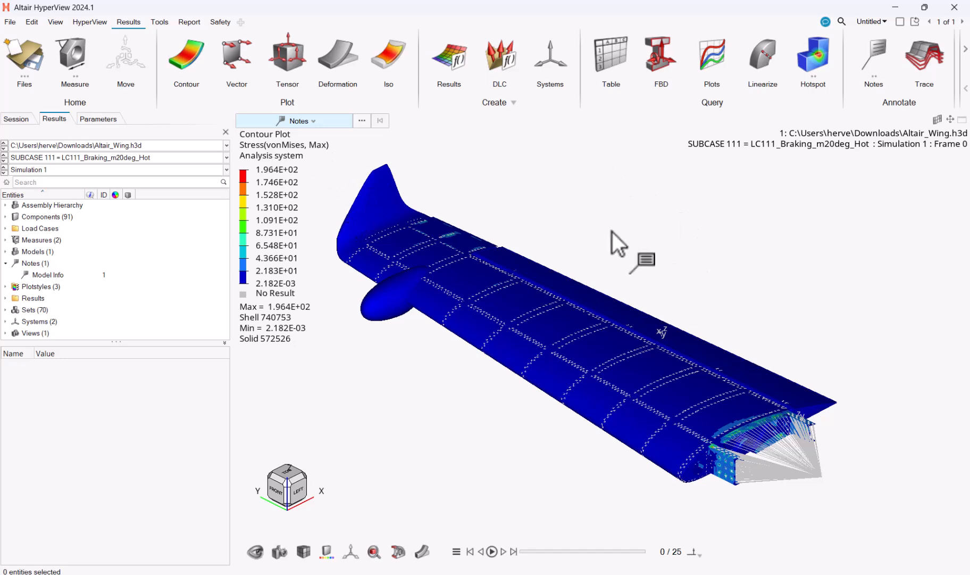
# Find the von Mises stress hotspots and create notes for the Front_Beam, Beam_Actuator_Fitting_2 and Rear_Beam hotspots from the review table
pyautogui.click(818, 59)
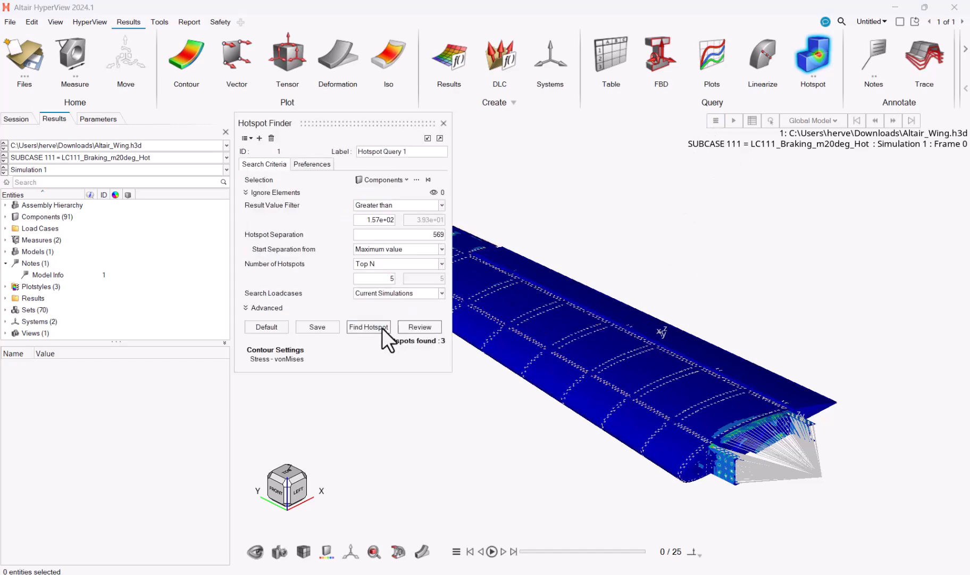
pyautogui.click(430, 330)
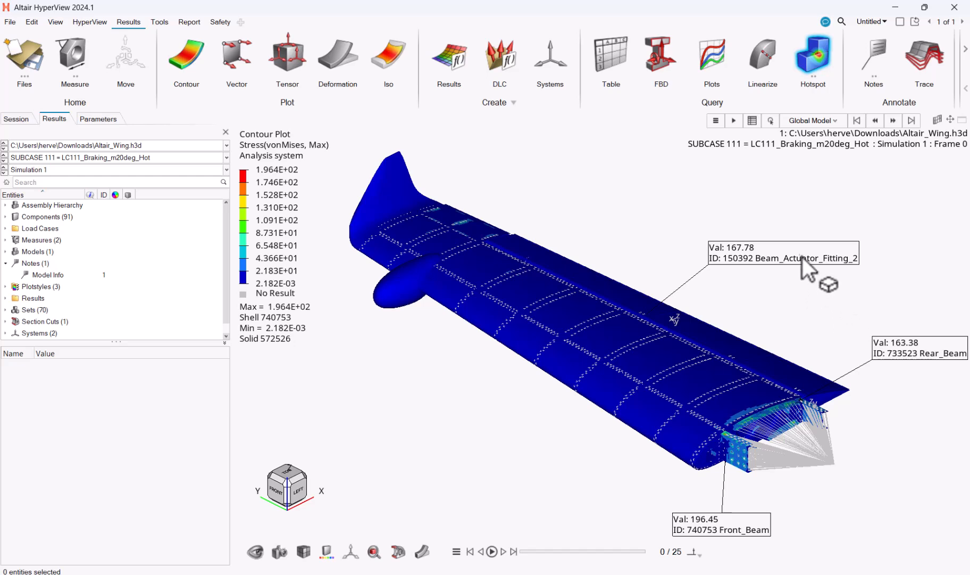
pyautogui.click(750, 123)
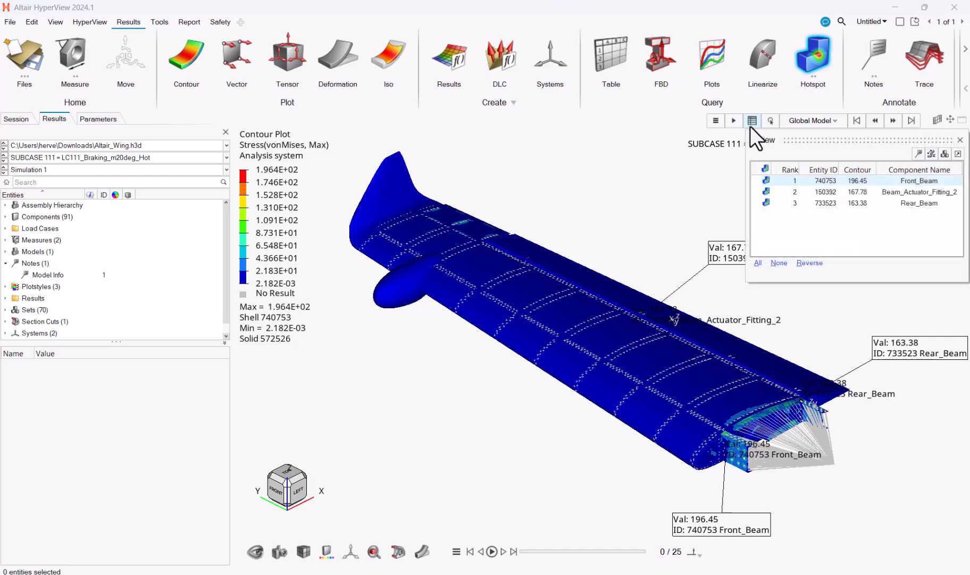
pyautogui.click(832, 202)
pyautogui.keyDown('shift'); pyautogui.click(836, 182); pyautogui.keyUp('shift')
pyautogui.click(917, 154)
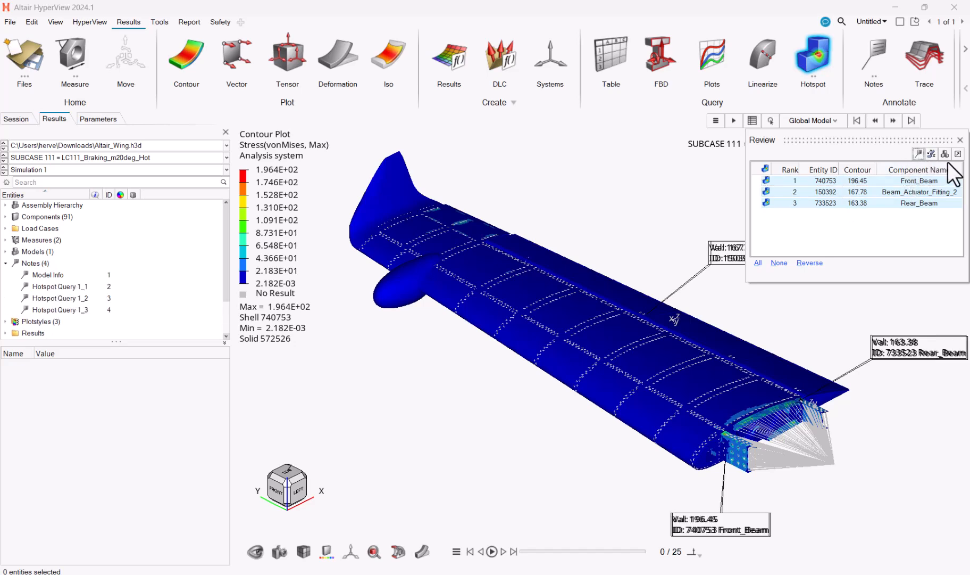
pyautogui.click(961, 140)
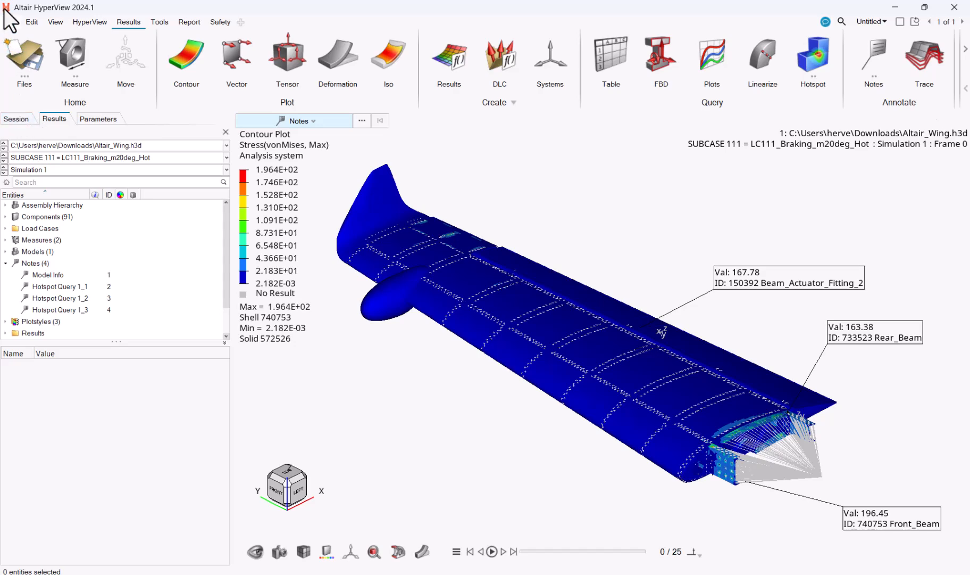
# Export the wing as a GLB 3D model with results and animation to 3dmodel.glb, replacing the existing file, and close the 3D viewer
pyautogui.click(10, 21)
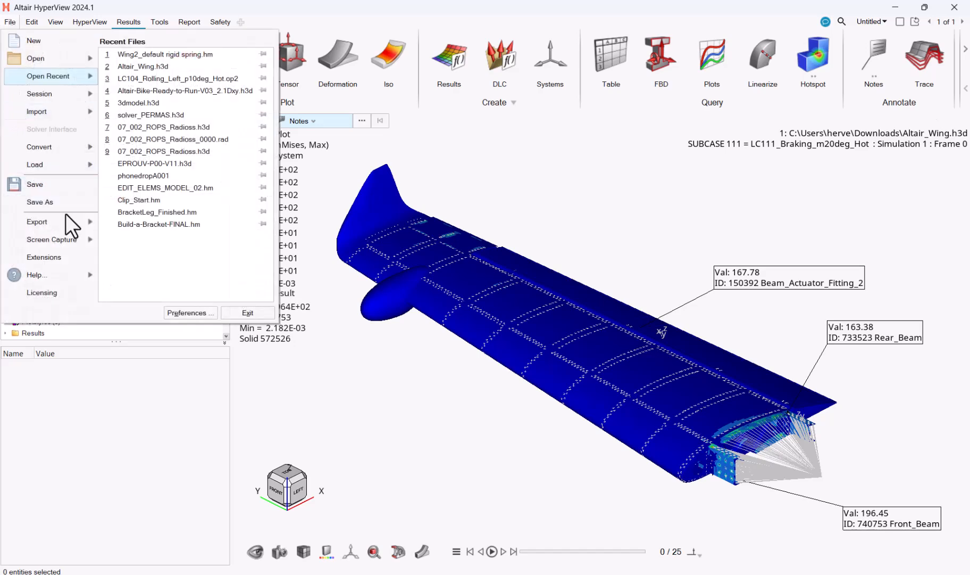
pyautogui.moveTo(67, 222)
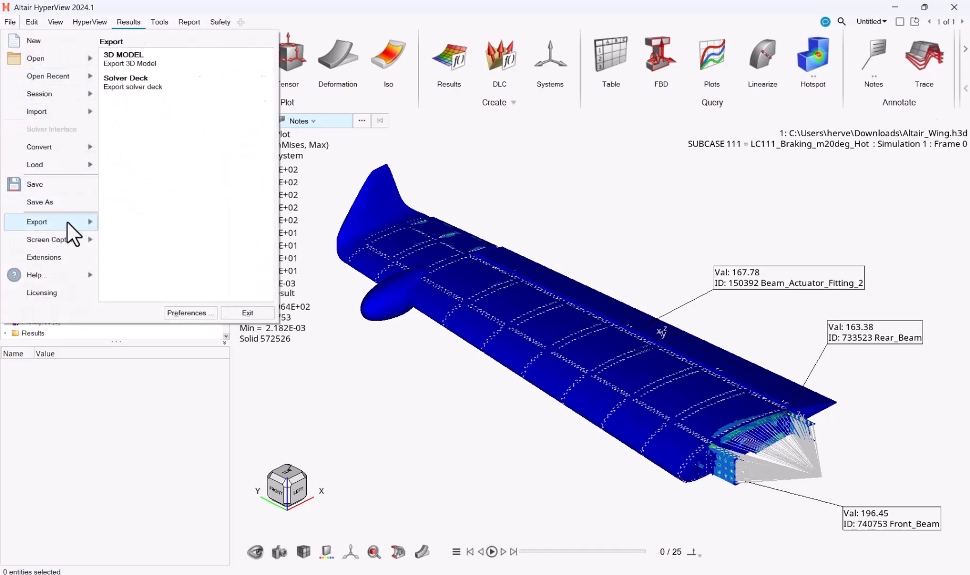
pyautogui.click(112, 66)
pyautogui.click(417, 198)
pyautogui.click(447, 223)
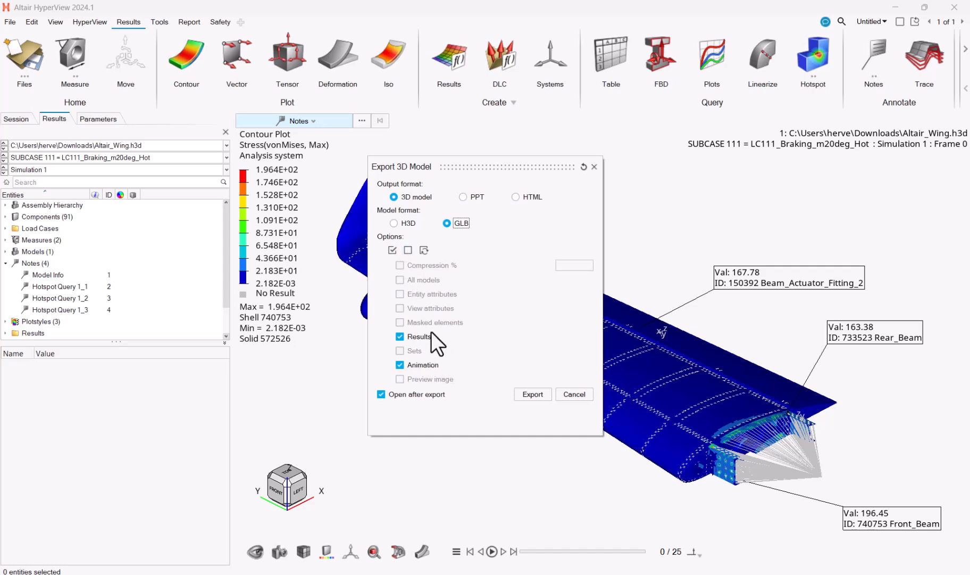
pyautogui.click(533, 394)
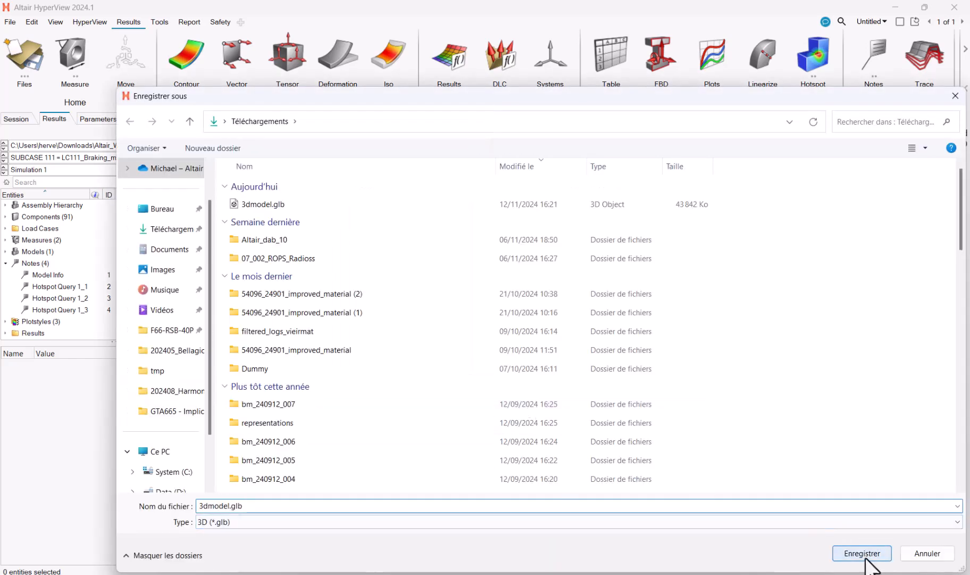
pyautogui.click(847, 552)
pyautogui.click(517, 314)
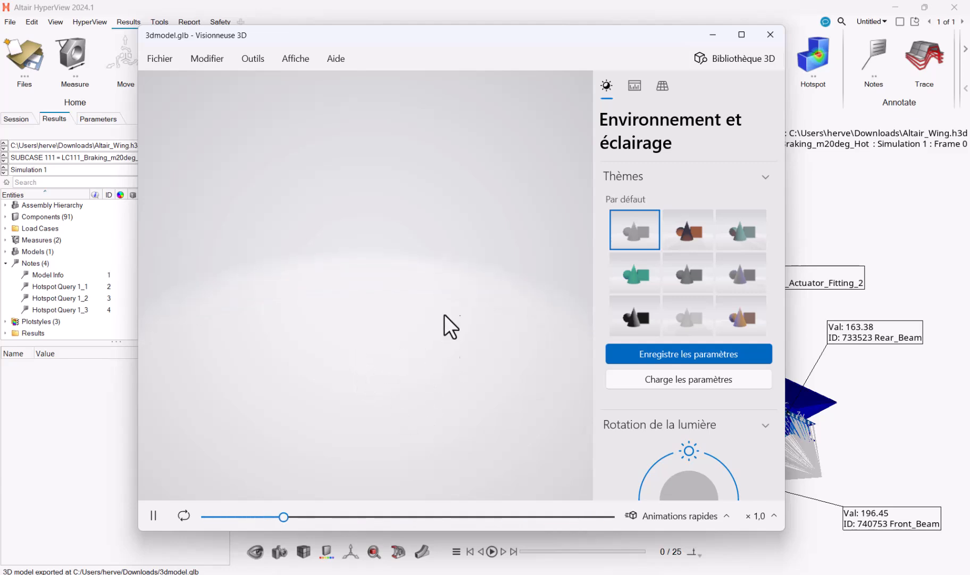
pyautogui.click(770, 34)
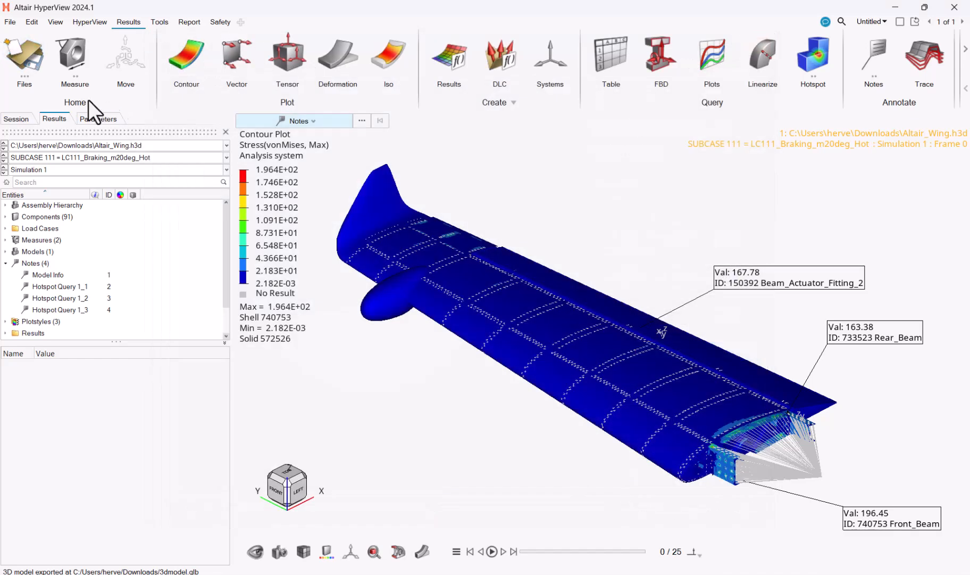
# Export the wing again in GLB format with results and animation under the file name 3dmodel2.glb
pyautogui.click(10, 22)
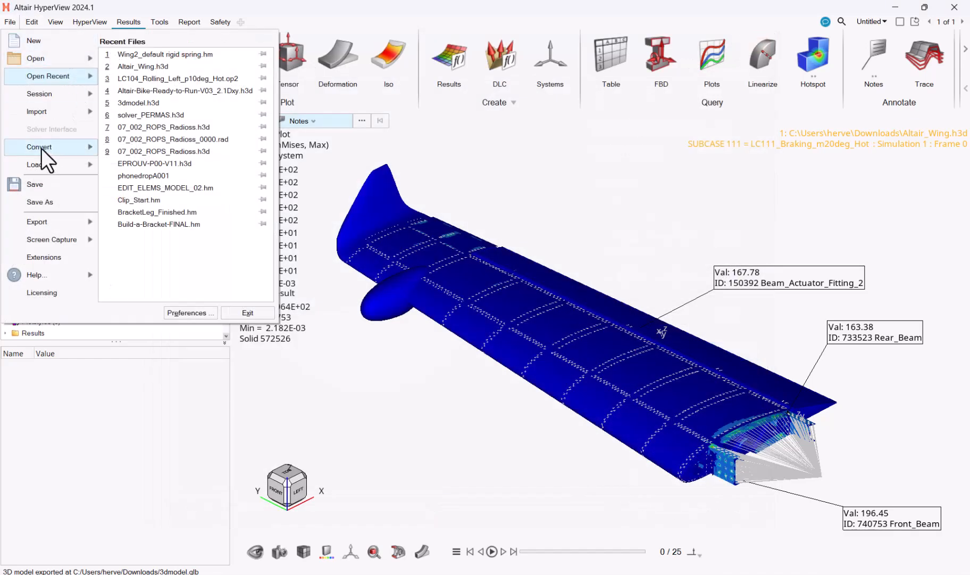
pyautogui.moveTo(66, 227)
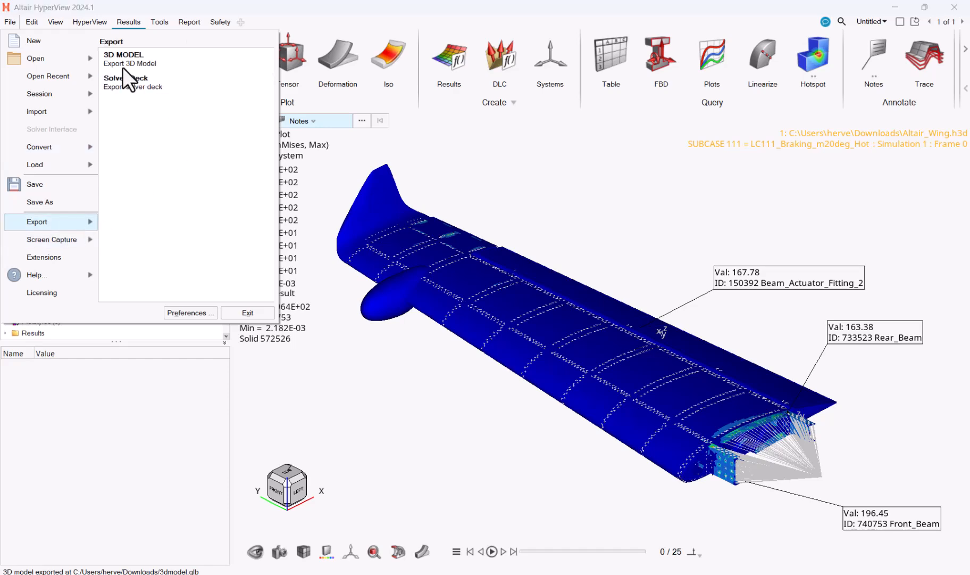
pyautogui.click(121, 65)
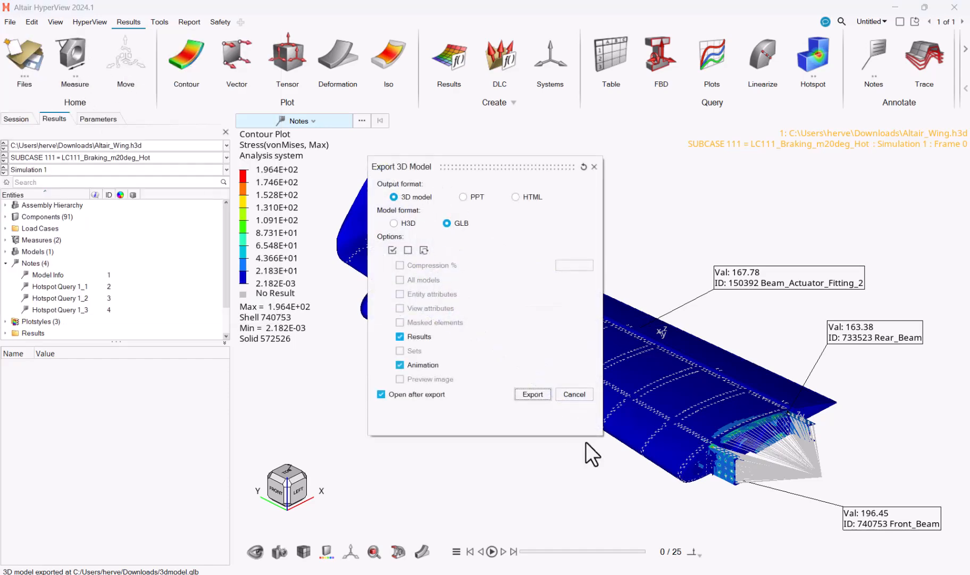
pyautogui.click(541, 394)
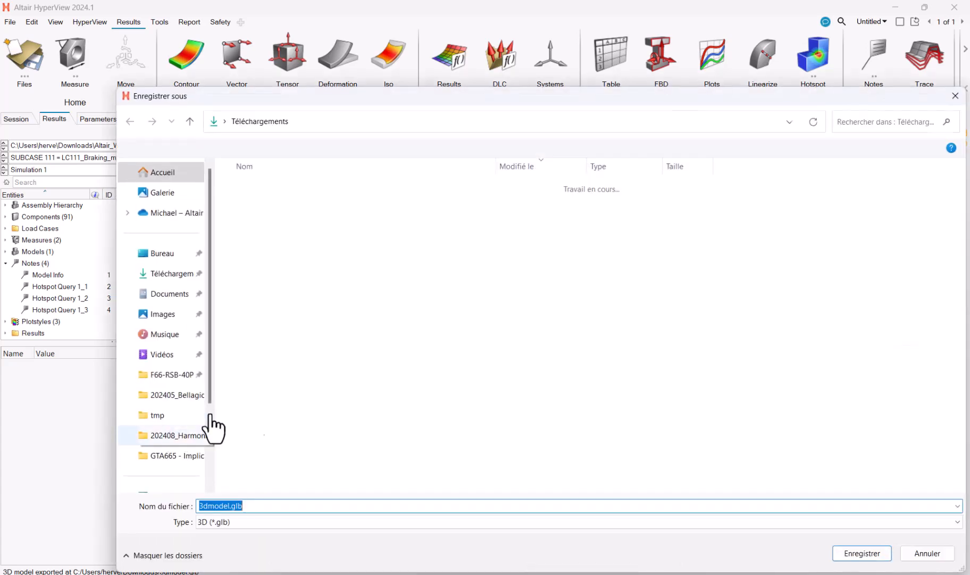
pyautogui.click(231, 506)
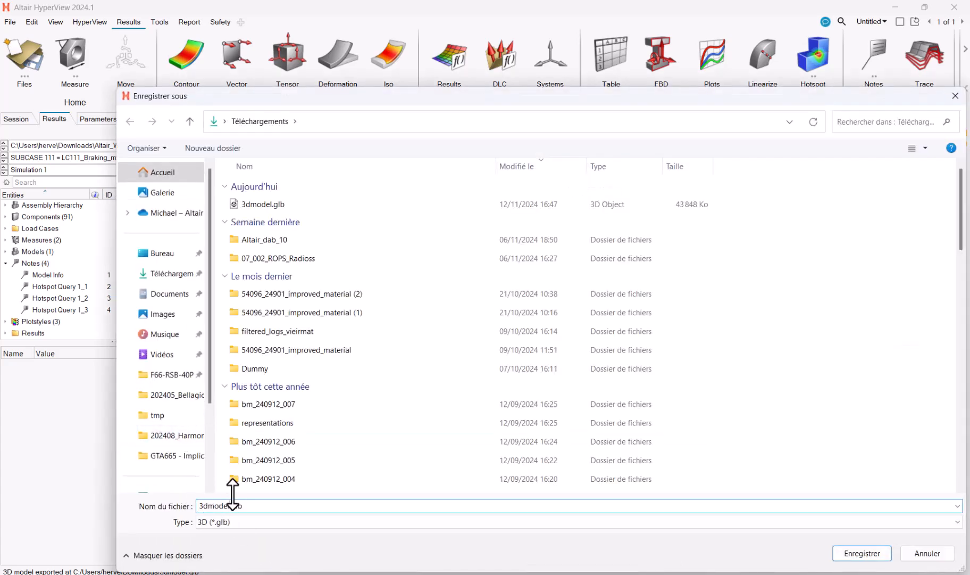
pyautogui.click(871, 550)
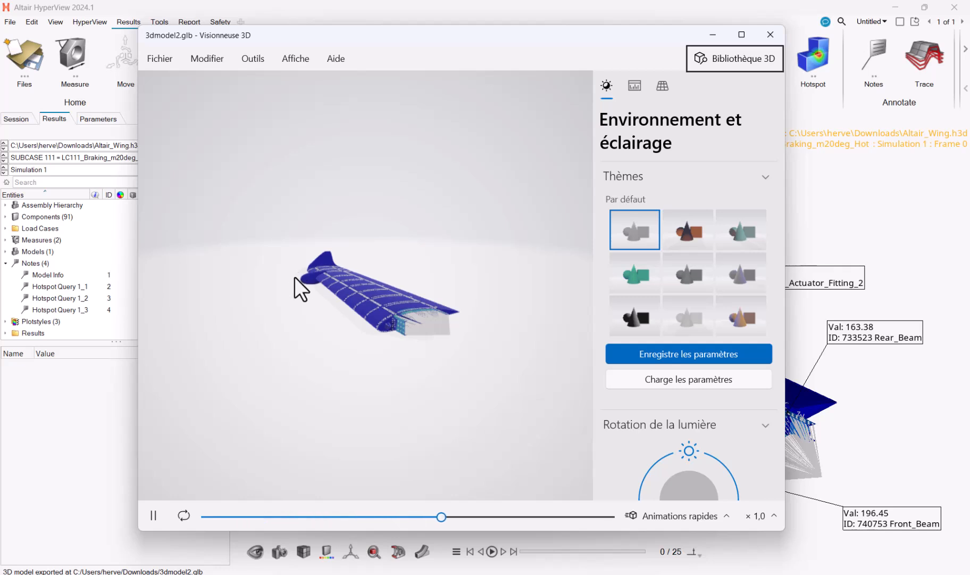
# Inspect the exported wing and its mesh statistics in the 3D viewer and close the viewer
pyautogui.moveTo(352, 309); pyautogui.dragTo(390, 318)
pyautogui.scroll(-5, 342, 329)
pyautogui.scroll(-4, 393, 307)
pyautogui.scroll(10, 393, 307)
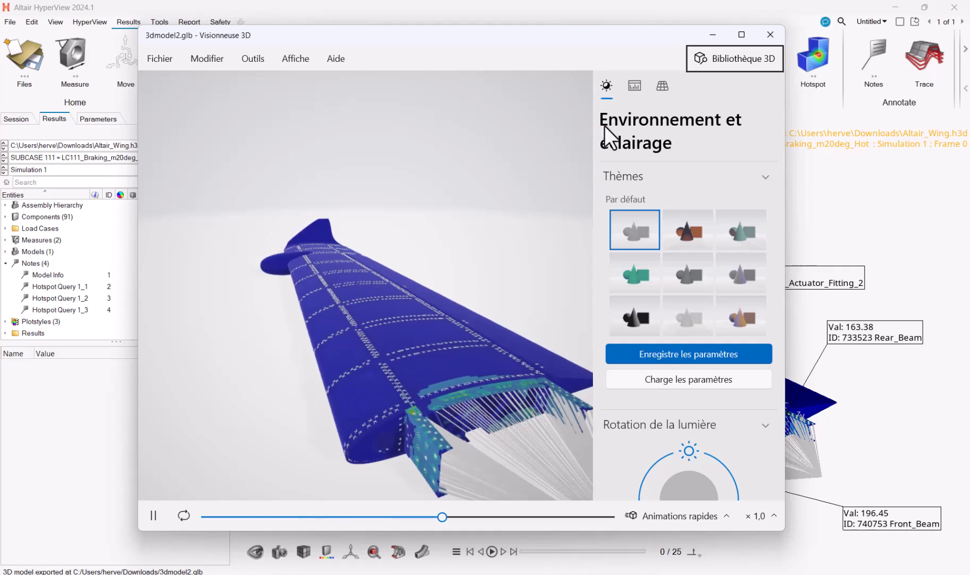
pyautogui.click(634, 87)
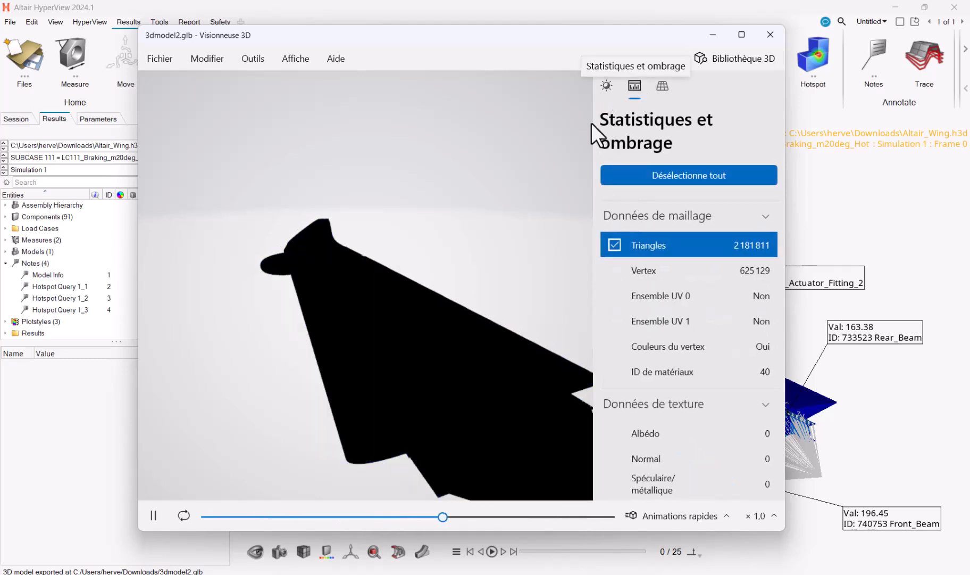
pyautogui.click(611, 83)
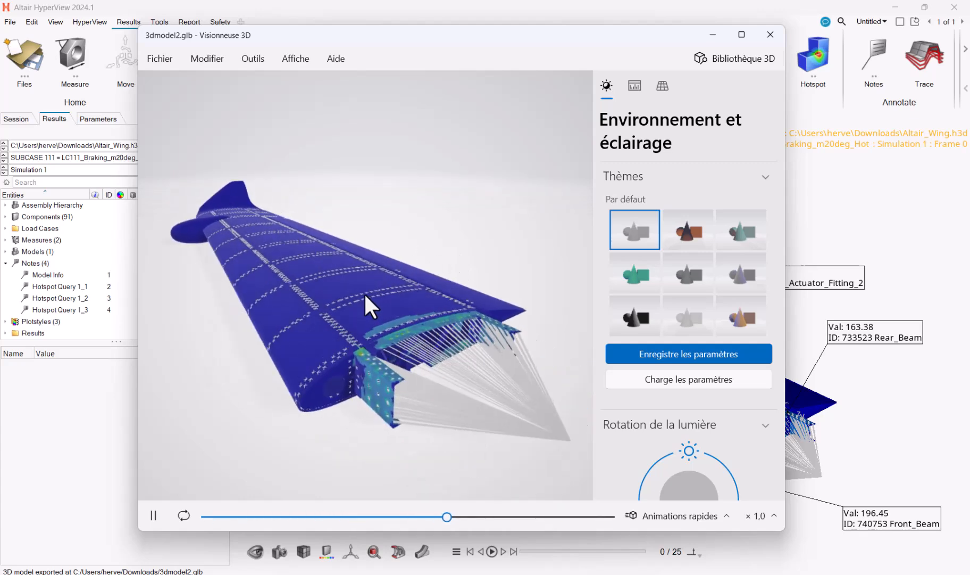
pyautogui.click(770, 35)
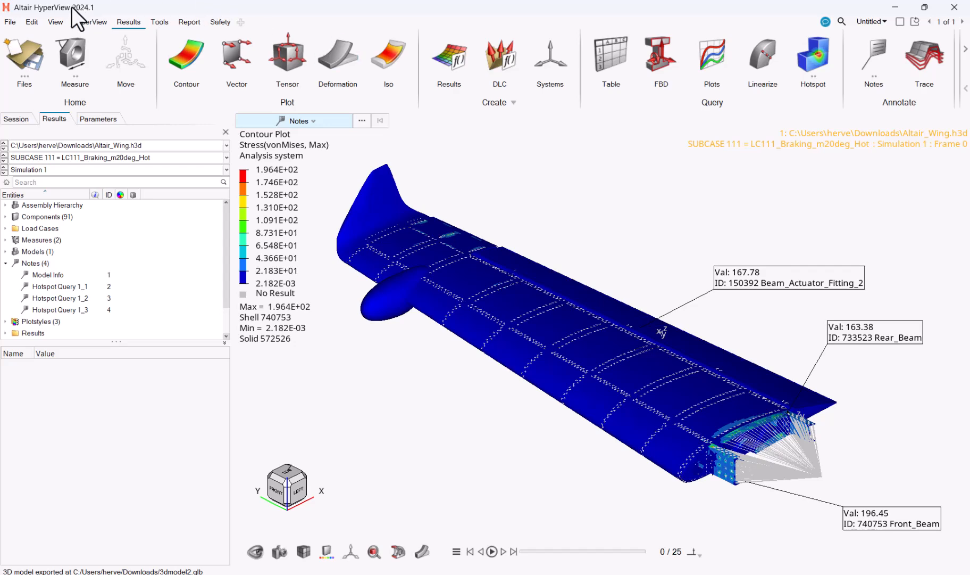
# Export the wing as an HTML report with results and animation to 3dmodel.html, replacing the existing file
pyautogui.click(16, 25)
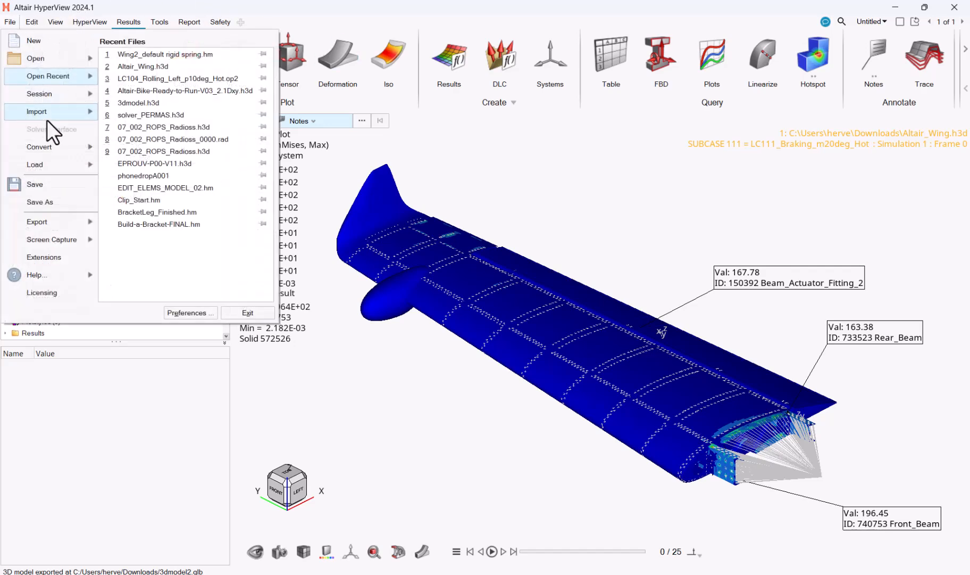
pyautogui.moveTo(61, 226)
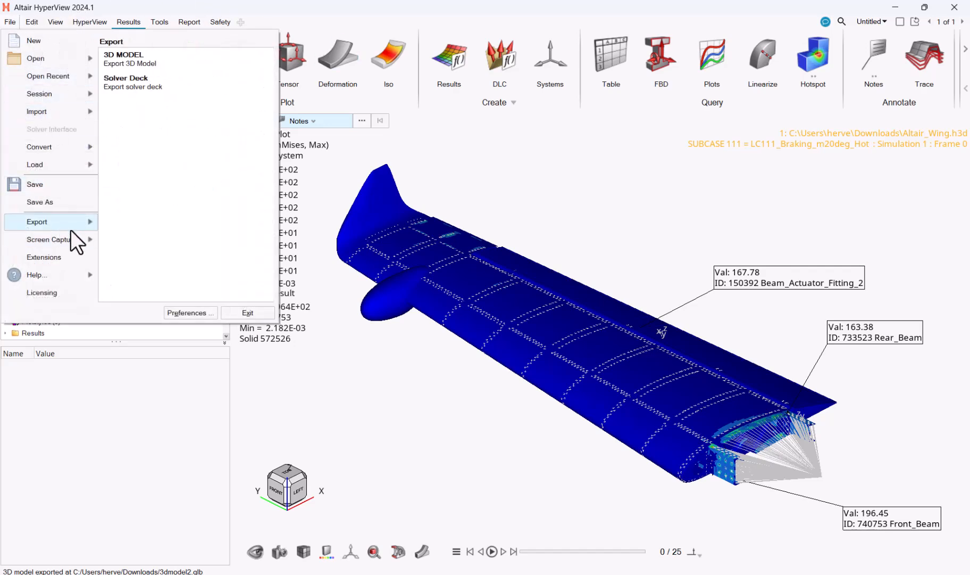
pyautogui.click(120, 57)
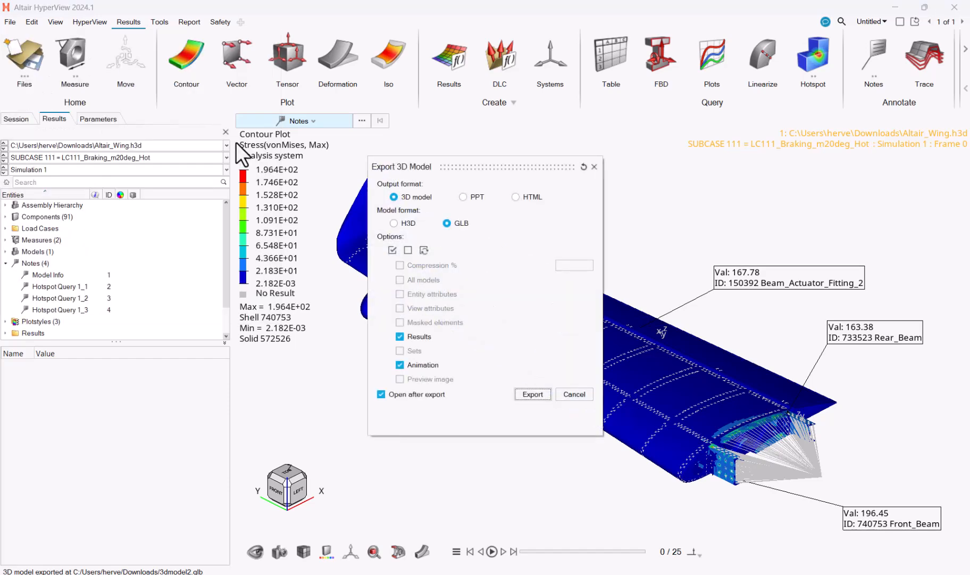
pyautogui.click(515, 197)
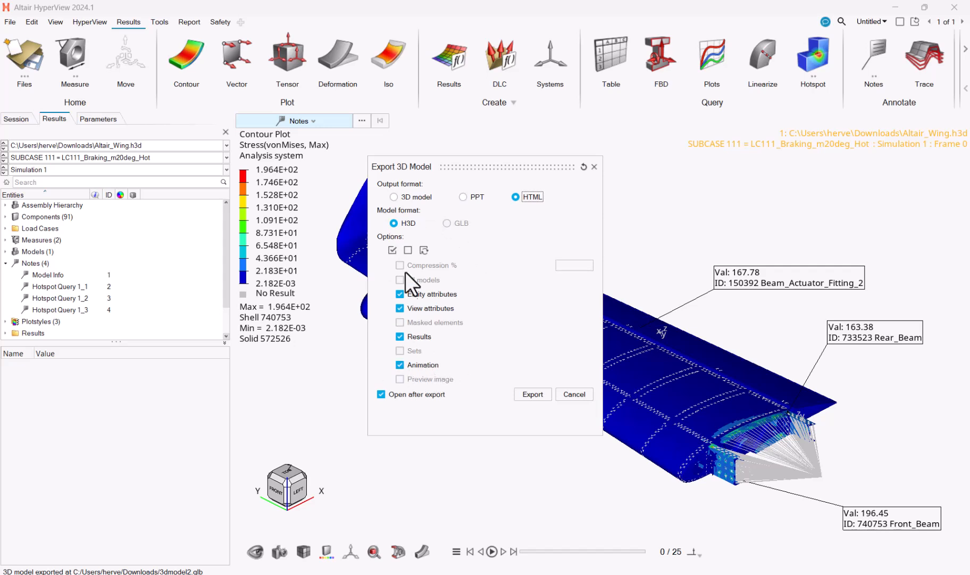
pyautogui.click(532, 394)
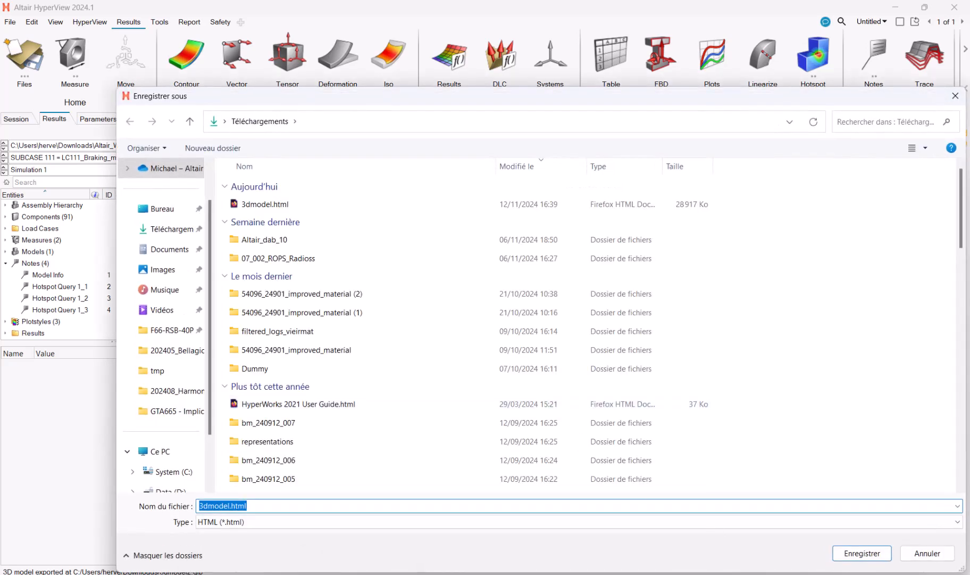
pyautogui.click(889, 558)
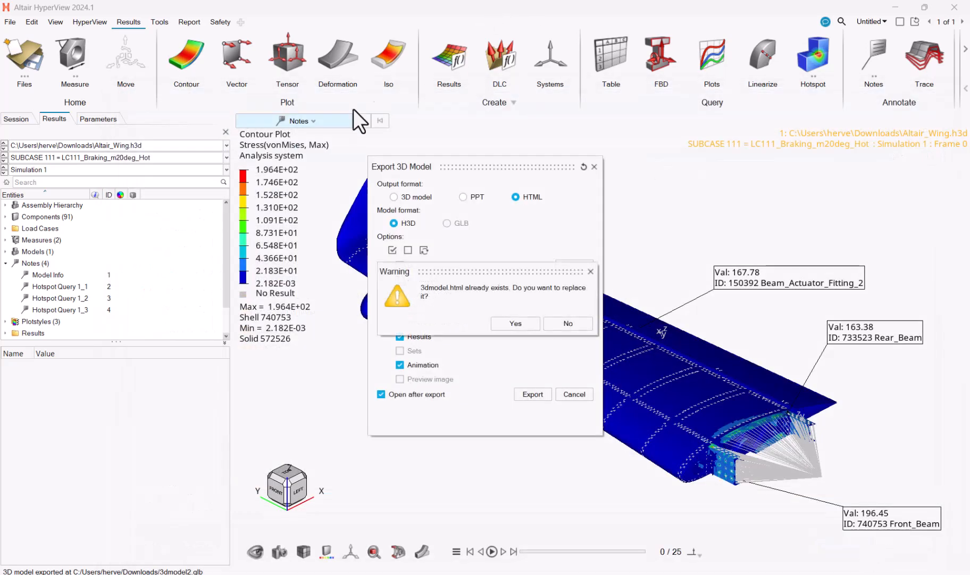
pyautogui.click(516, 323)
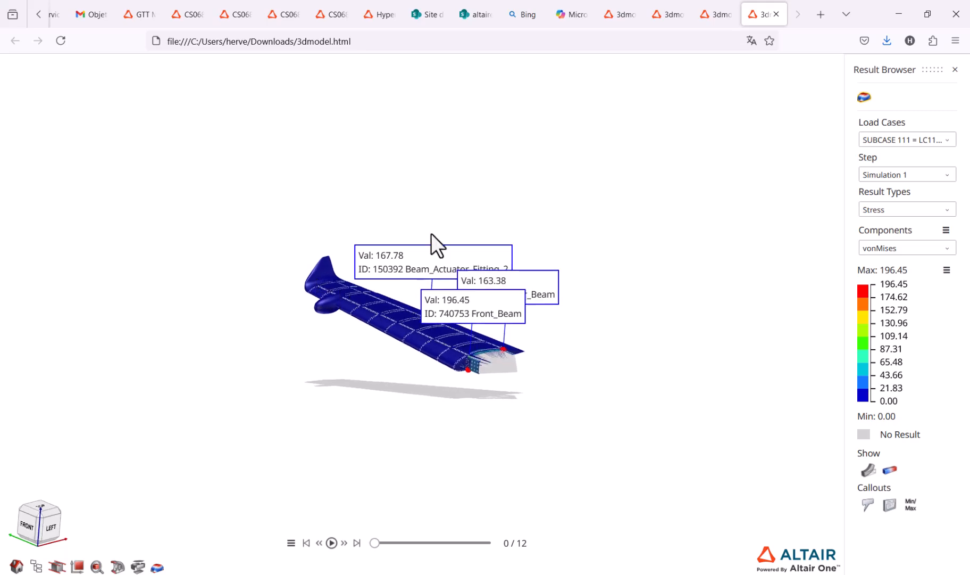
# Inspect the wing in the HTML report in the web browser, select its upper panel and look through the component list
pyautogui.scroll(5, 428, 242)
pyautogui.scroll(3, 425, 319)
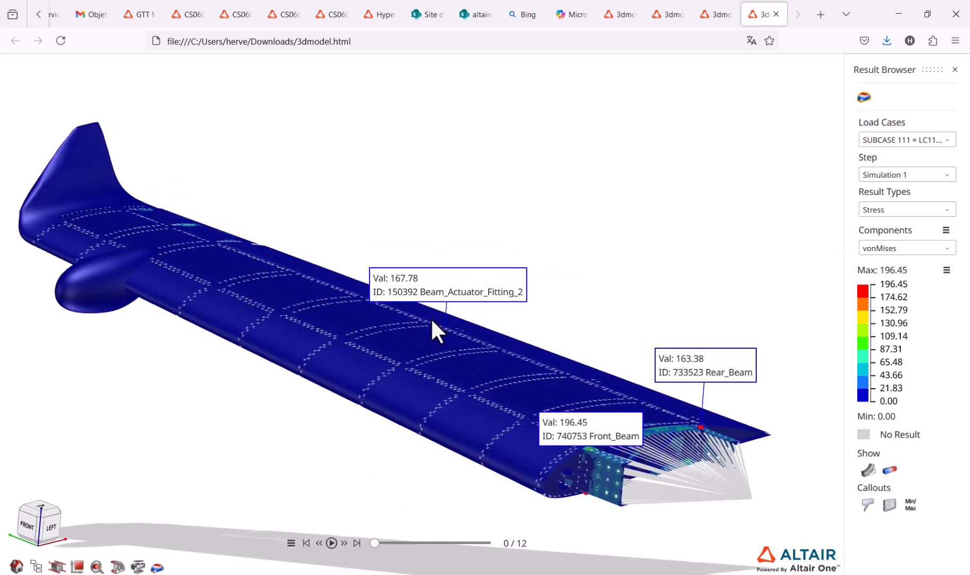
pyautogui.moveTo(425, 337); pyautogui.dragTo(507, 293)
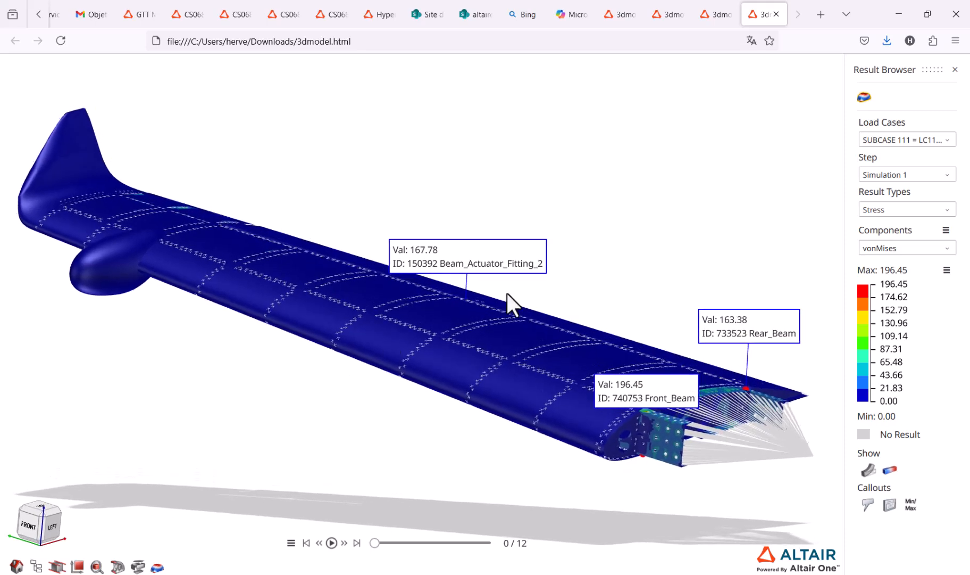
pyautogui.click(576, 358)
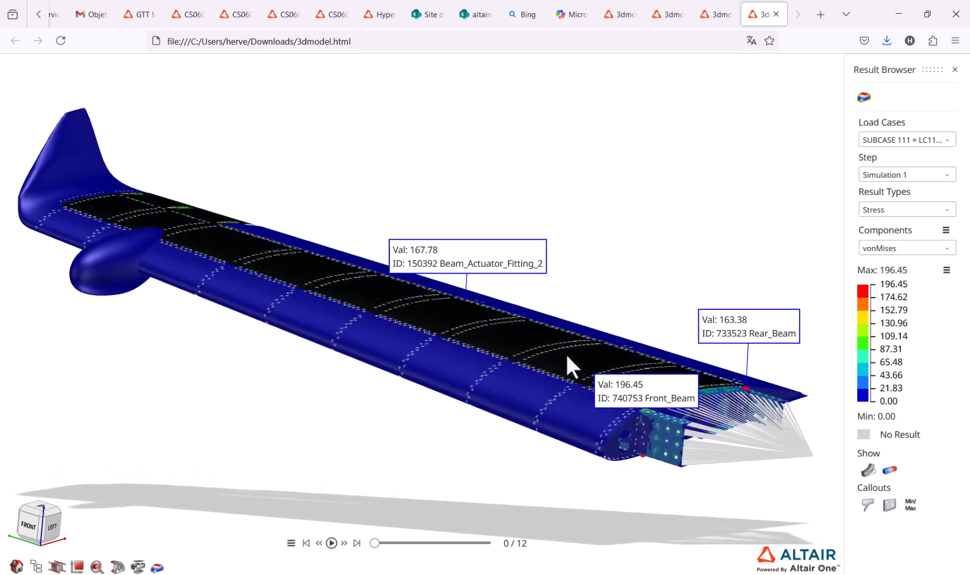
pyautogui.click(36, 566)
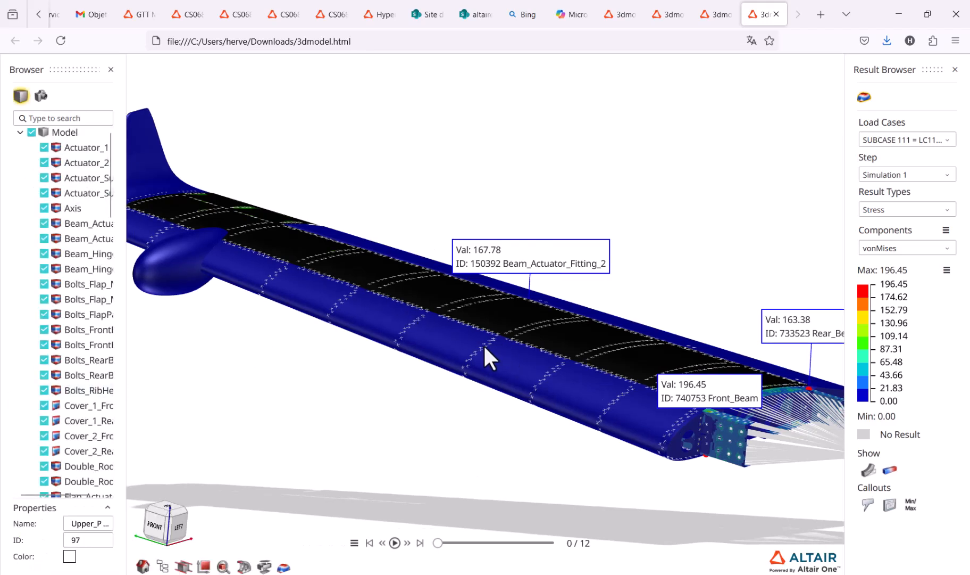
pyautogui.scroll(-8, 72, 419)
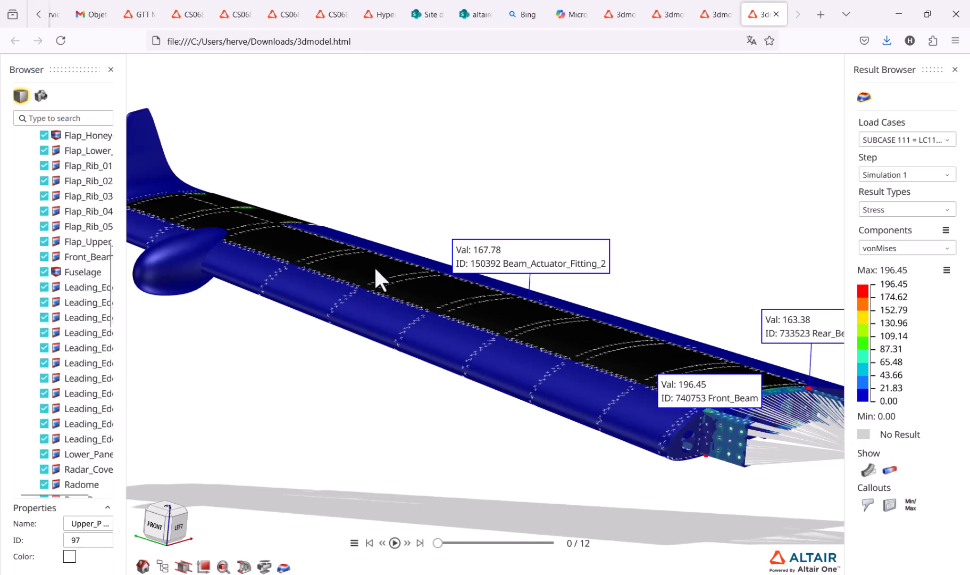
# Select the wing's leading edge skin, toggle its visibility off and on again, and clear the selection
pyautogui.click(367, 314)
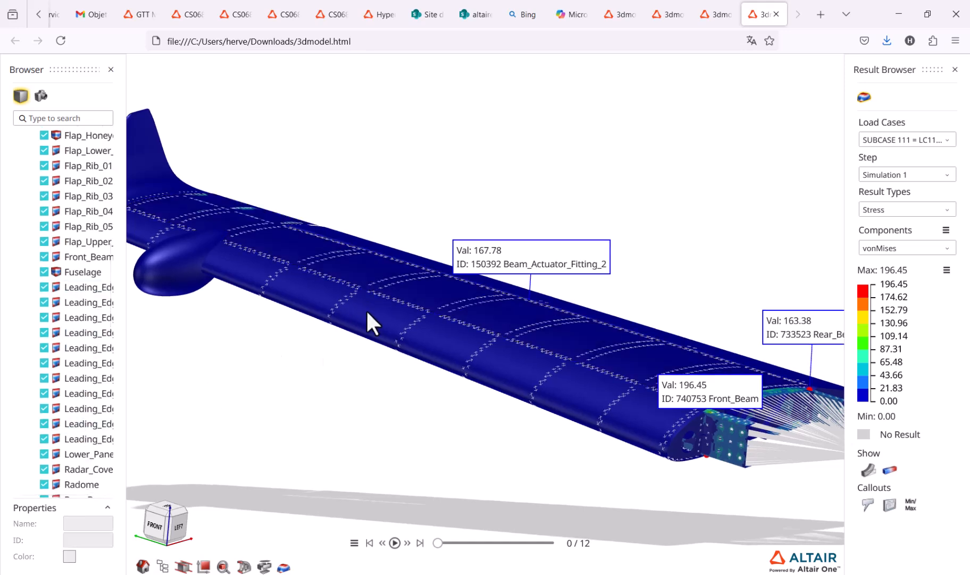
pyautogui.click(44, 438)
pyautogui.click(44, 439)
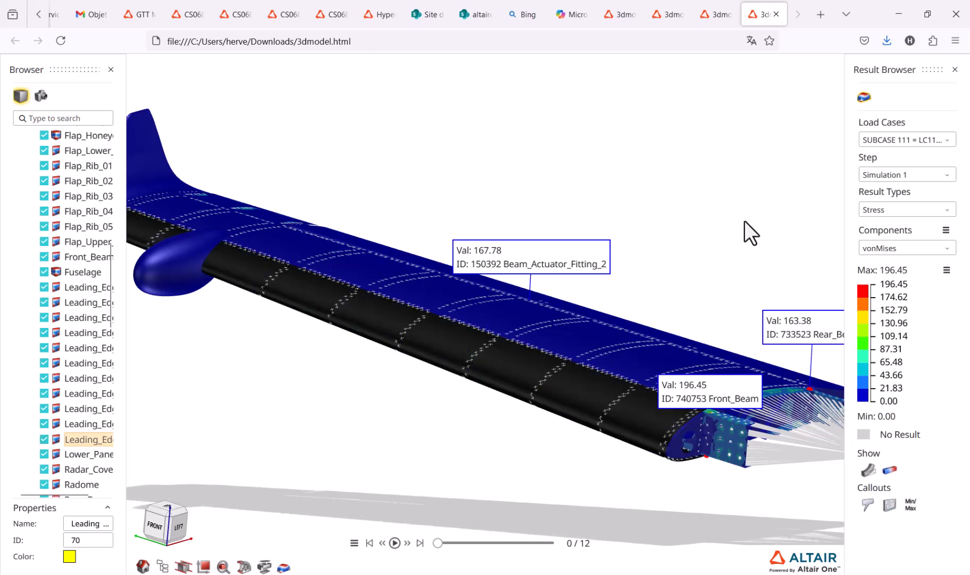
pyautogui.click(727, 225)
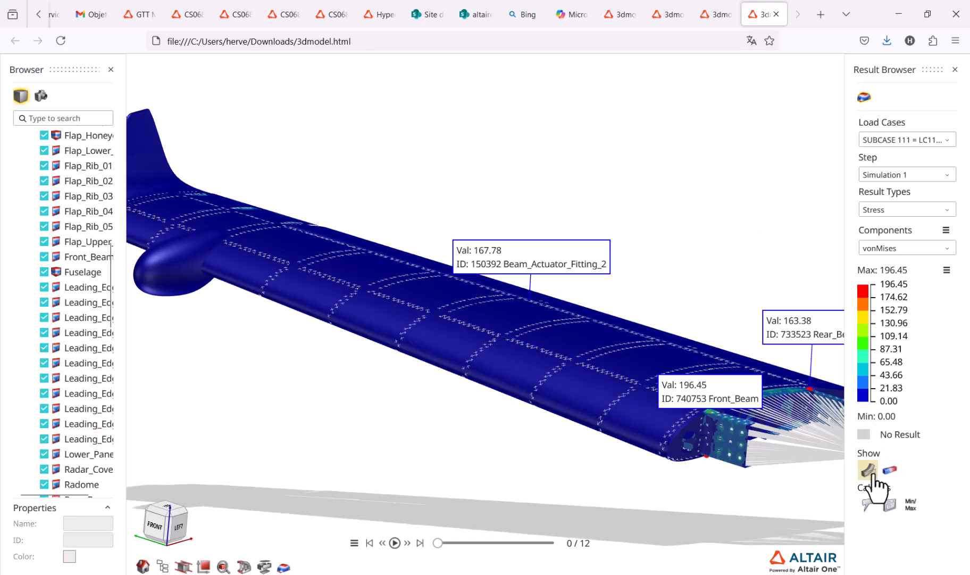
# Examine the wing's stress contour and hotspot callouts in the HTML report from different angles and distances
pyautogui.click(890, 503)
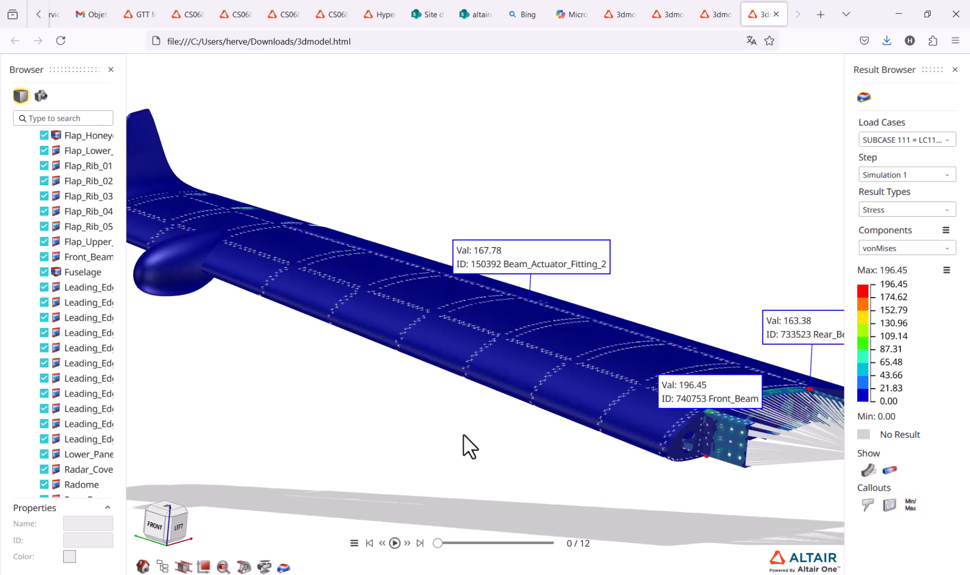
pyautogui.scroll(-5, 463, 433)
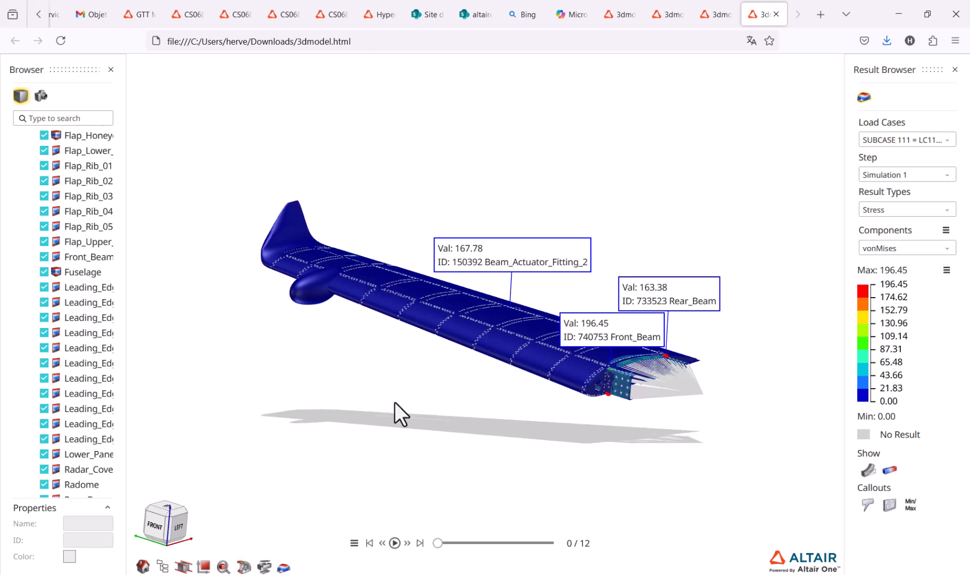
pyautogui.moveTo(251, 289); pyautogui.dragTo(285, 300)
pyautogui.scroll(5, 435, 376)
pyautogui.scroll(-4, 436, 379)
pyautogui.moveTo(482, 390); pyautogui.dragTo(425, 367)
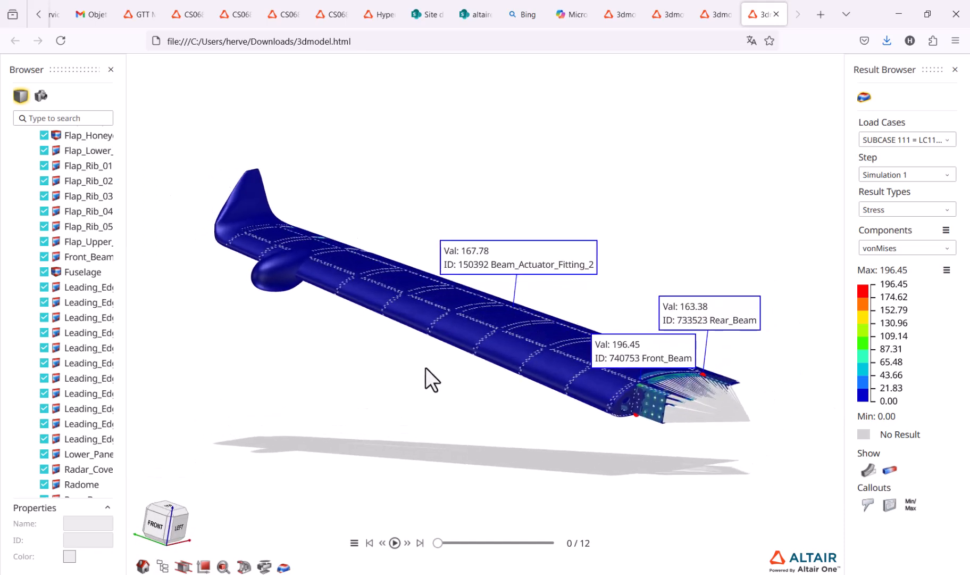